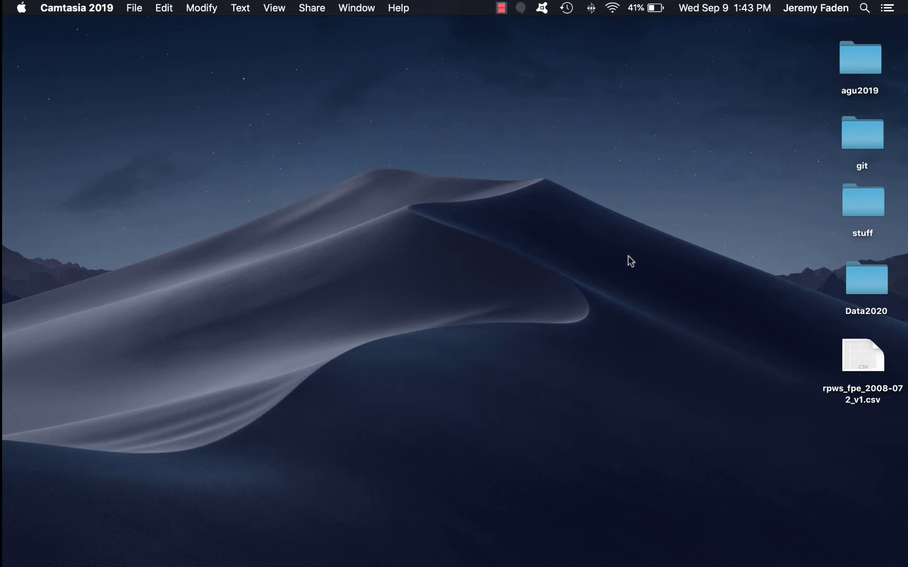
- Launch Autoplot and plot the ELECTRON_DENSITY column of rpws_fpe_2008-072_v1.csv from the recent data list
mouse_move(893, 340)
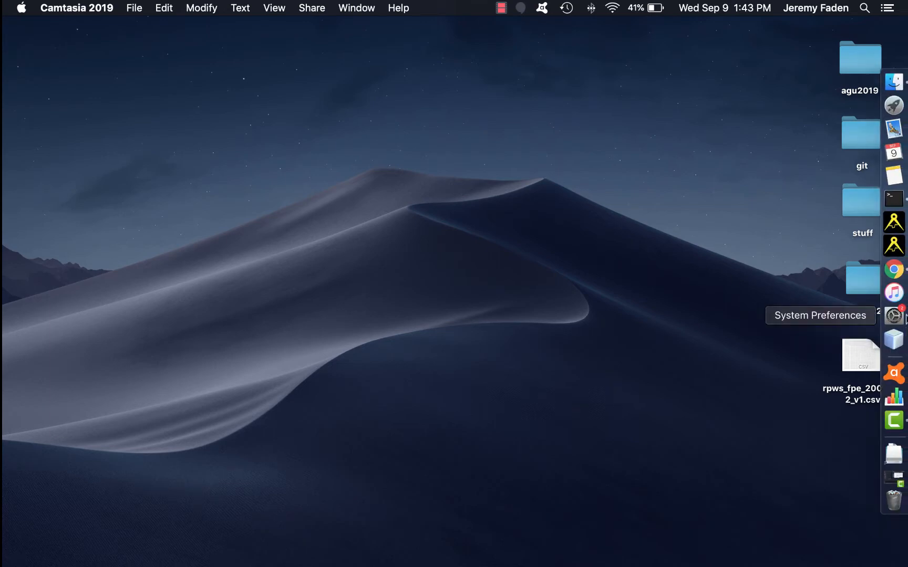
click(894, 246)
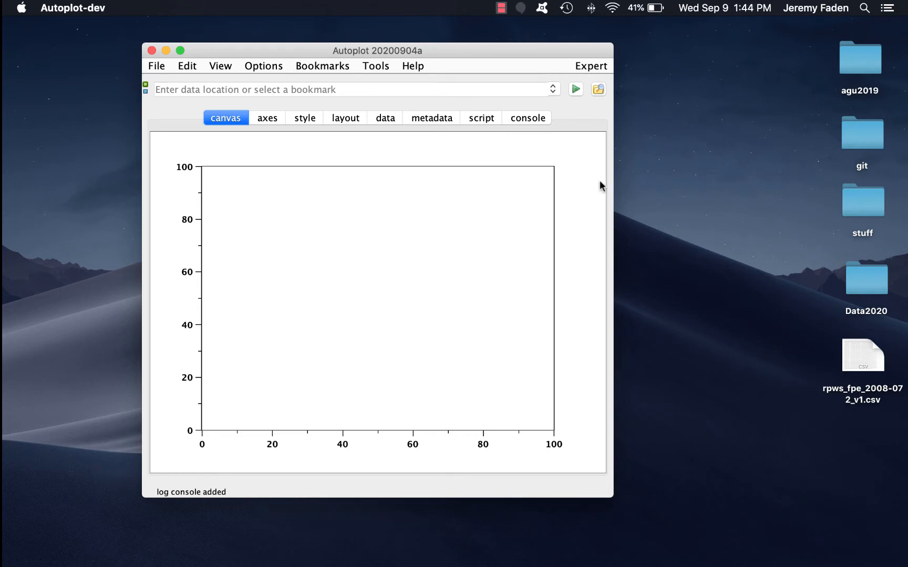
click(553, 89)
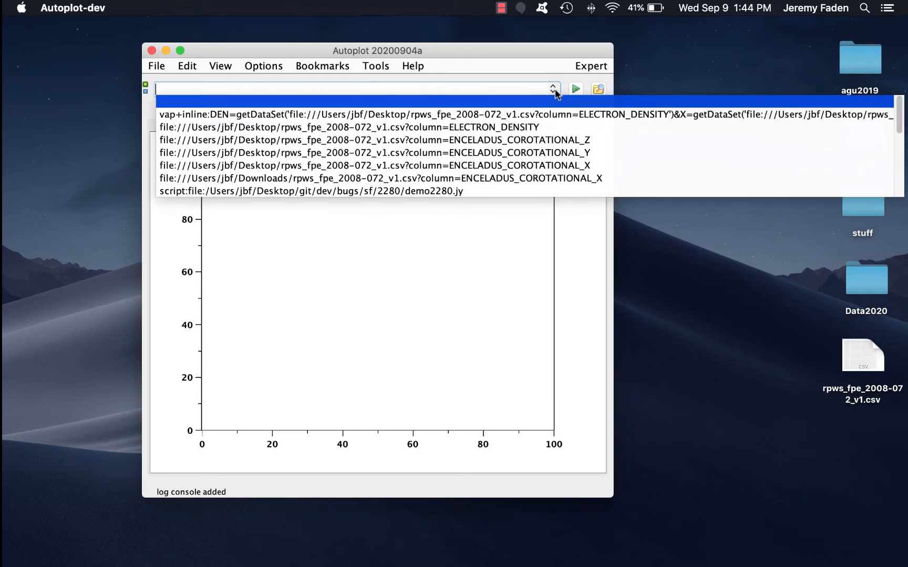
click(476, 130)
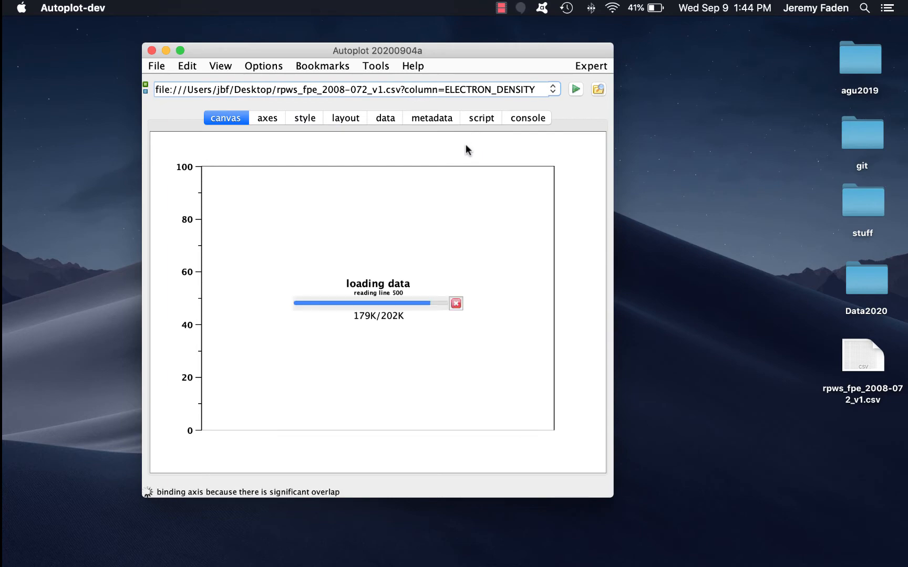
- Open the data source editor, browse the CSV columns, select ENCELADUS_COROTATIONAL_X, and plot it
click(598, 89)
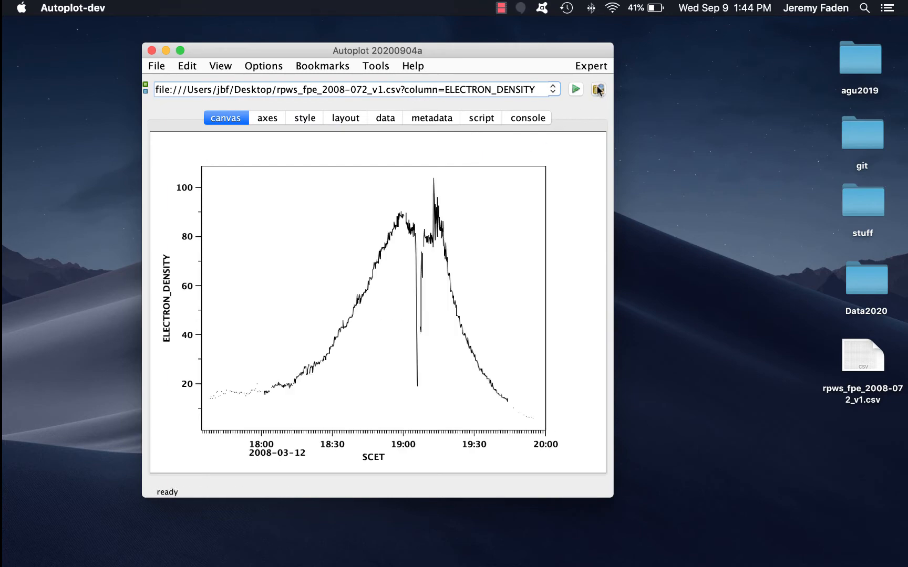
scroll(621, 256, down, 1)
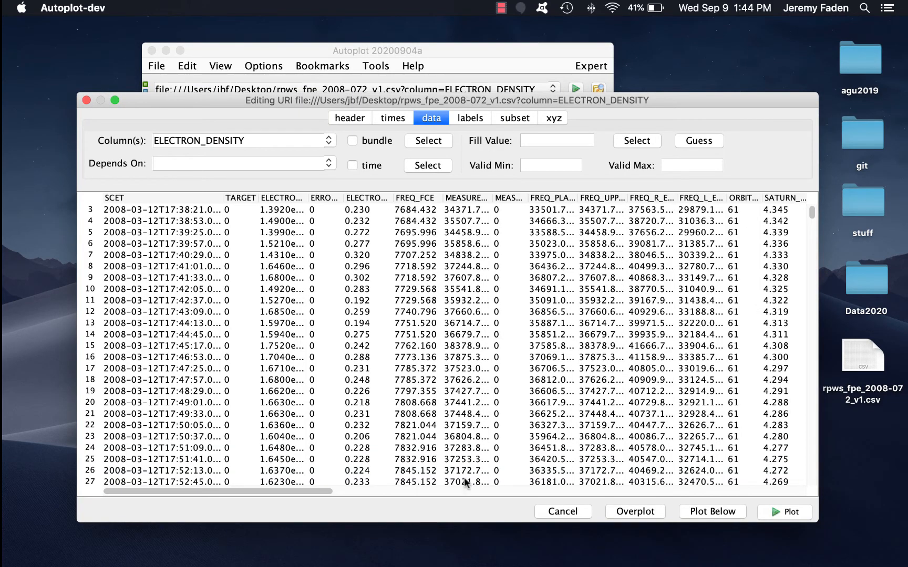
drag(320, 492, 804, 494)
scroll(610, 349, up, 2)
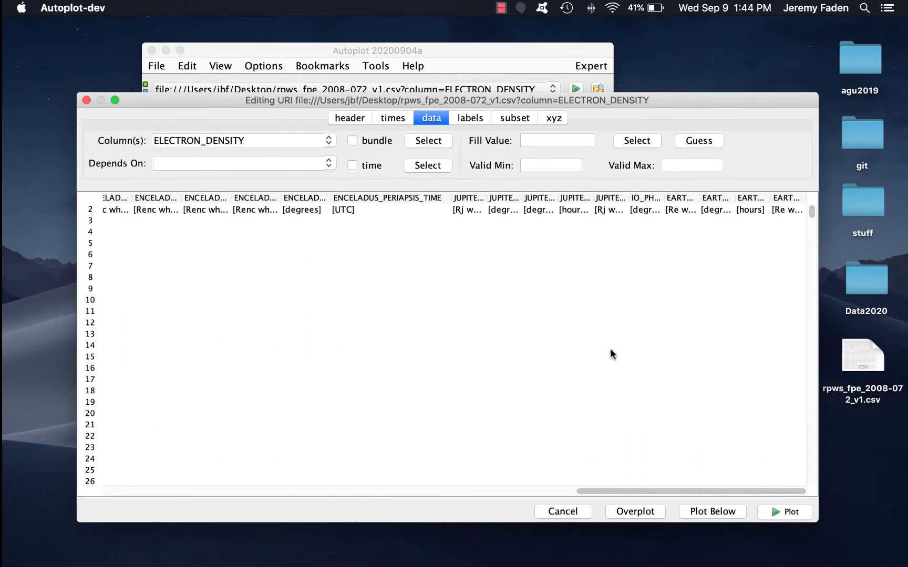
drag(661, 492, 596, 480)
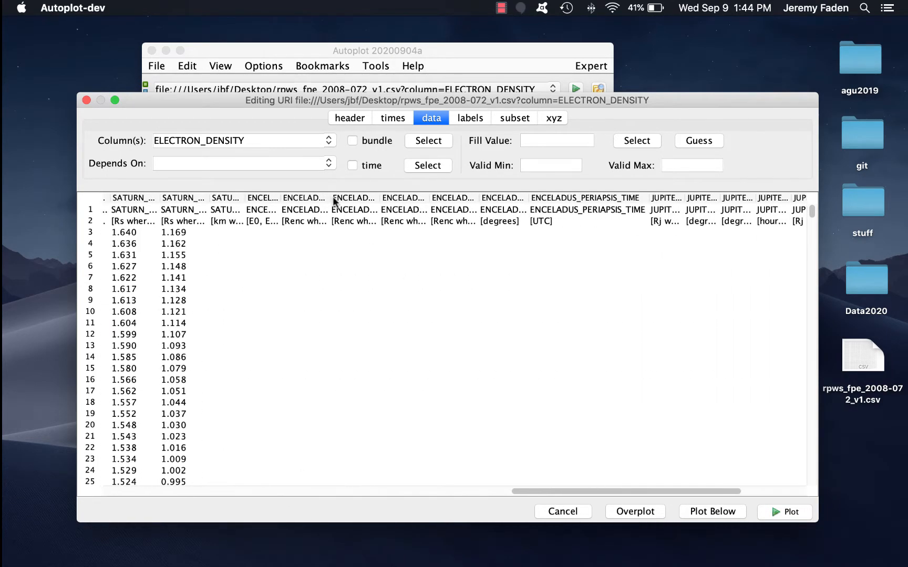
click(357, 210)
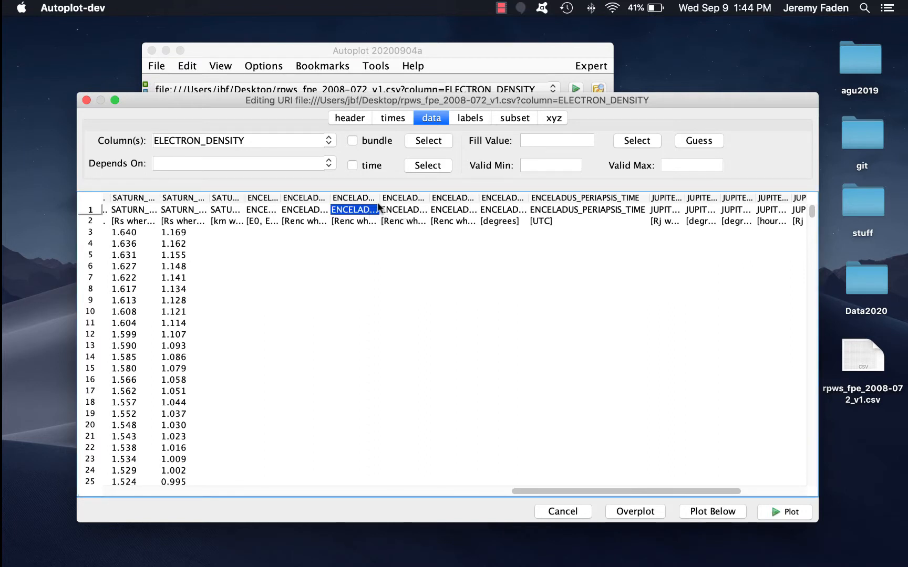
click(451, 196)
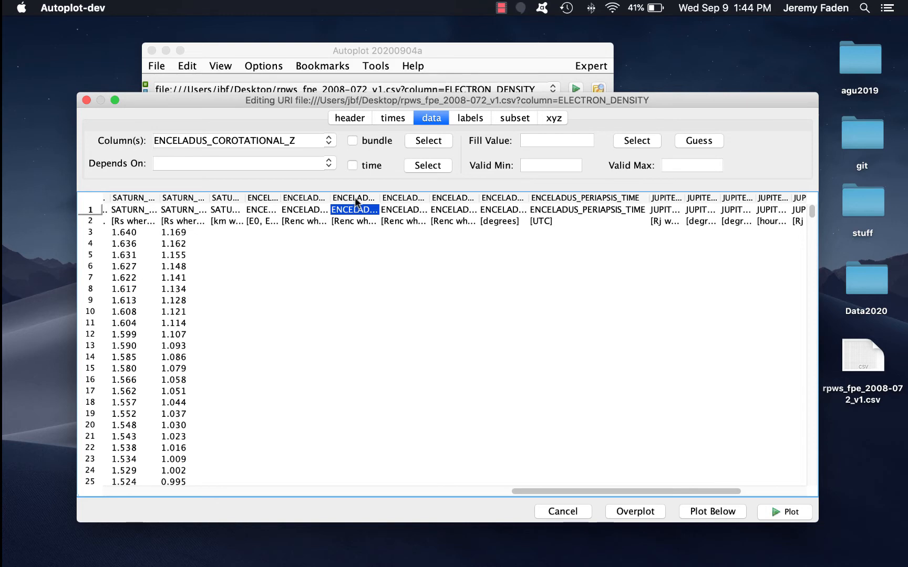
scroll(366, 282, down, 10)
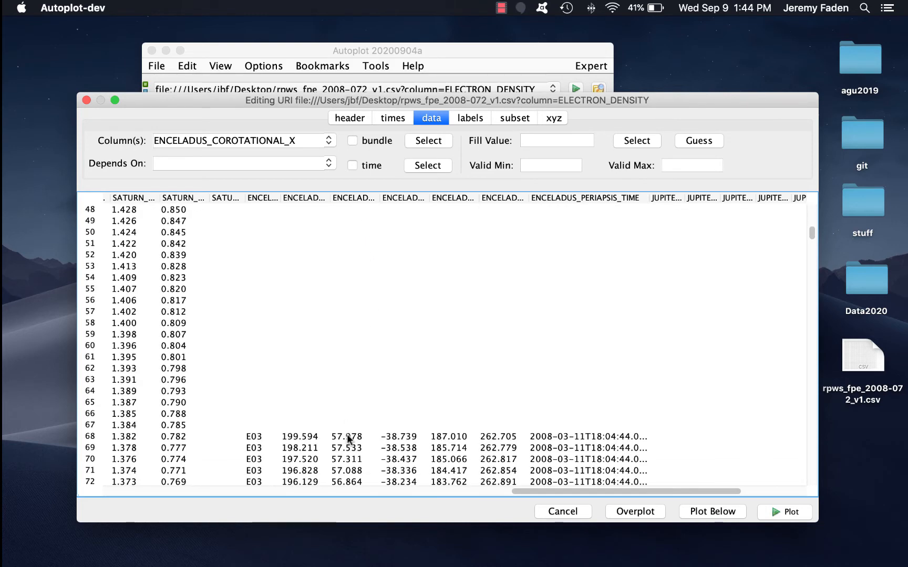
scroll(348, 368, up, 5)
click(797, 516)
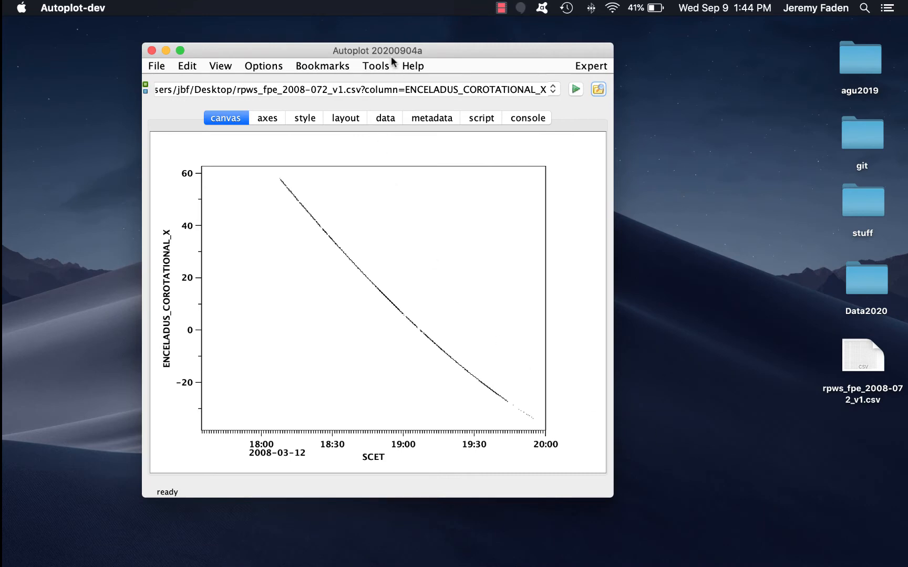
- Open Mash Data and rename the loaded ENCELADUS_COROTATIONAL_X dataset variable to X
click(377, 66)
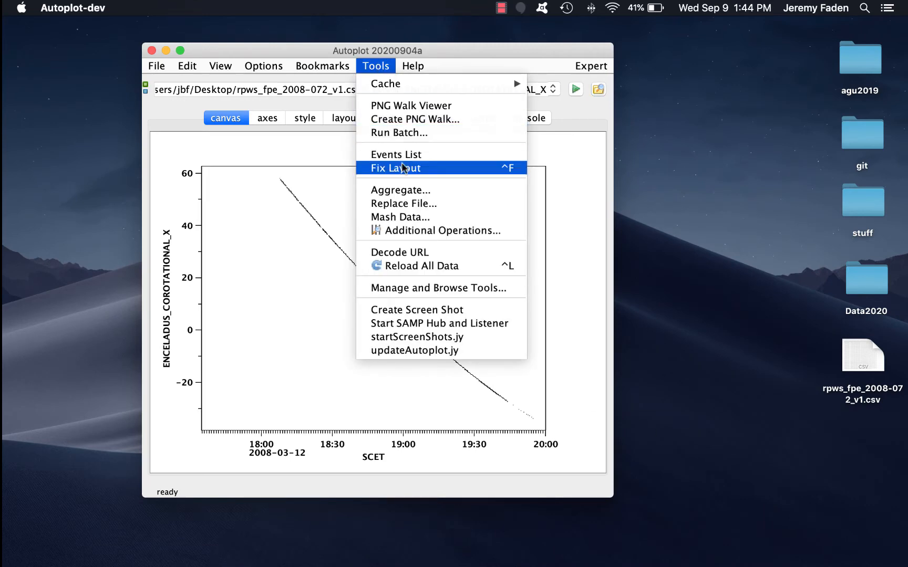
click(401, 214)
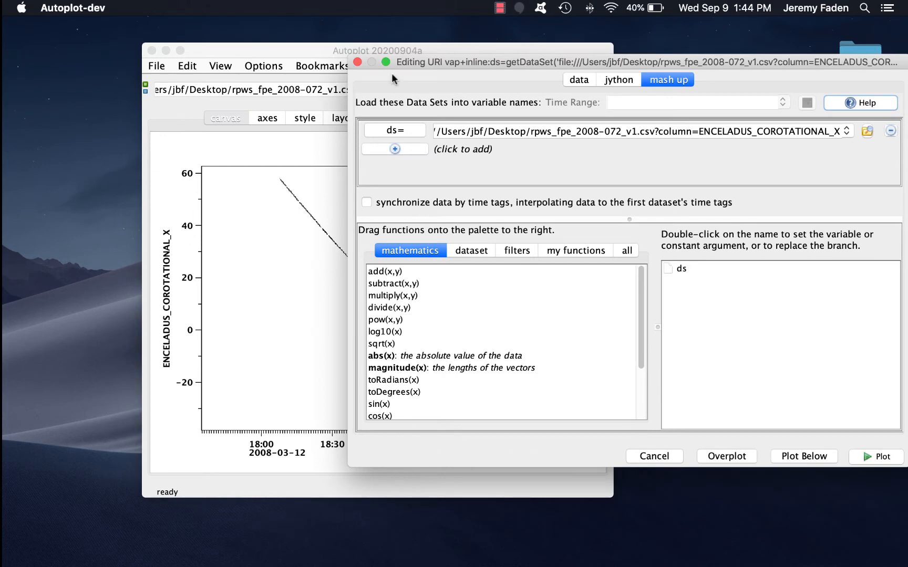
drag(410, 65, 350, 24)
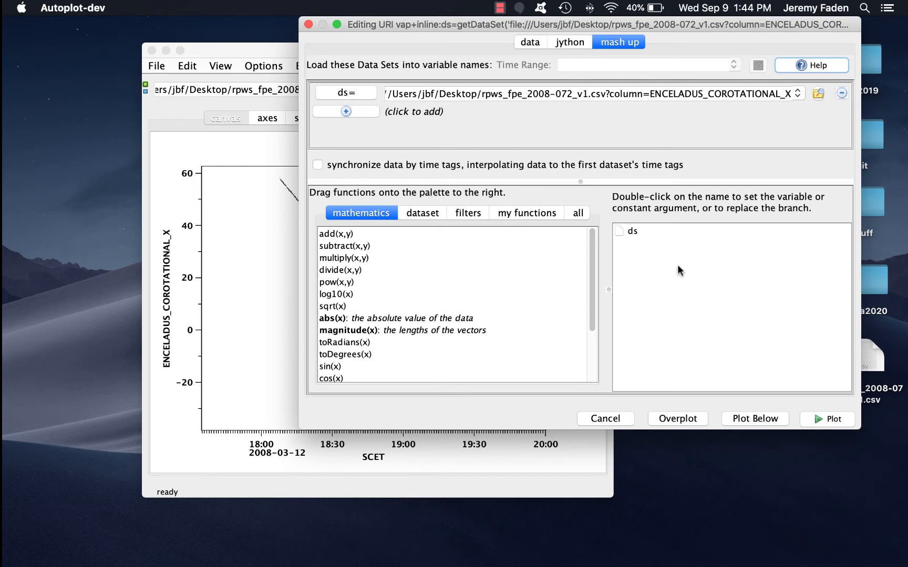
click(353, 93)
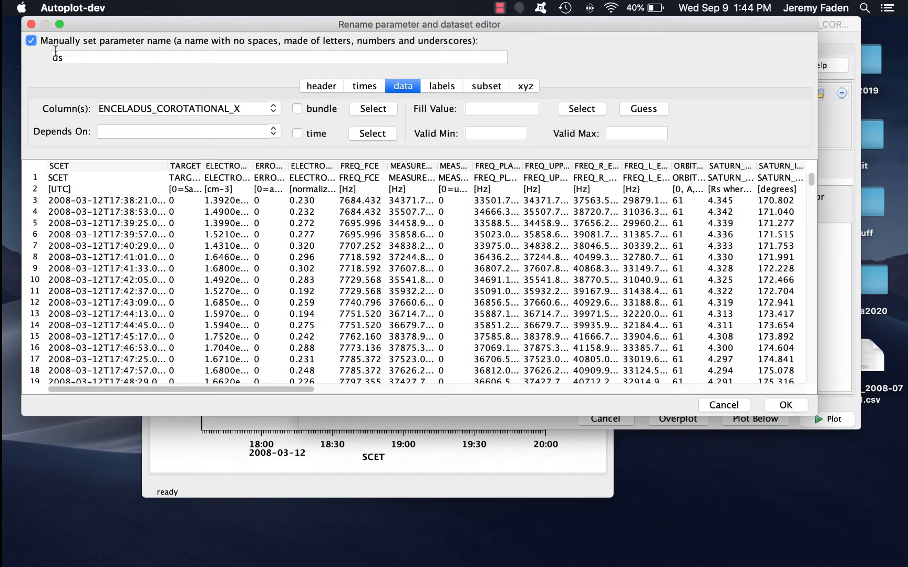
click(76, 56)
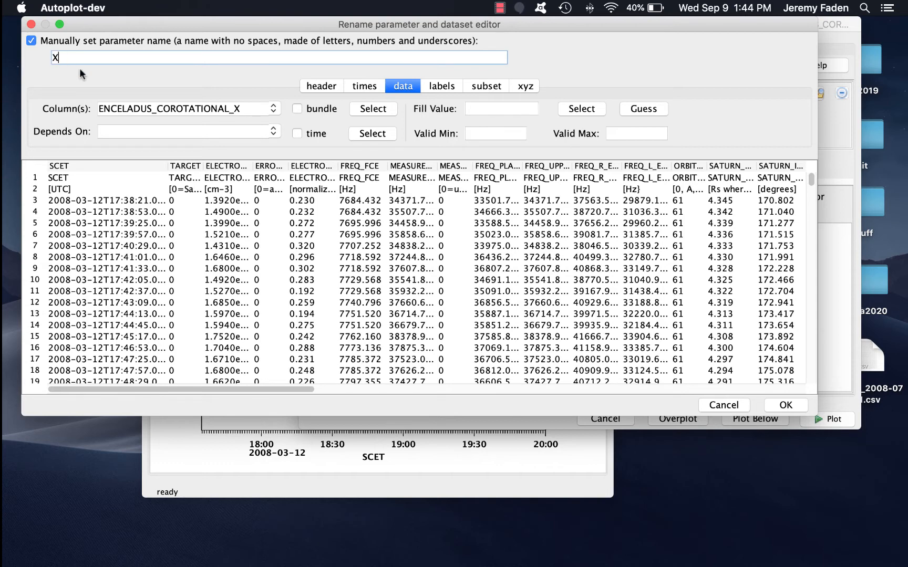
click(786, 405)
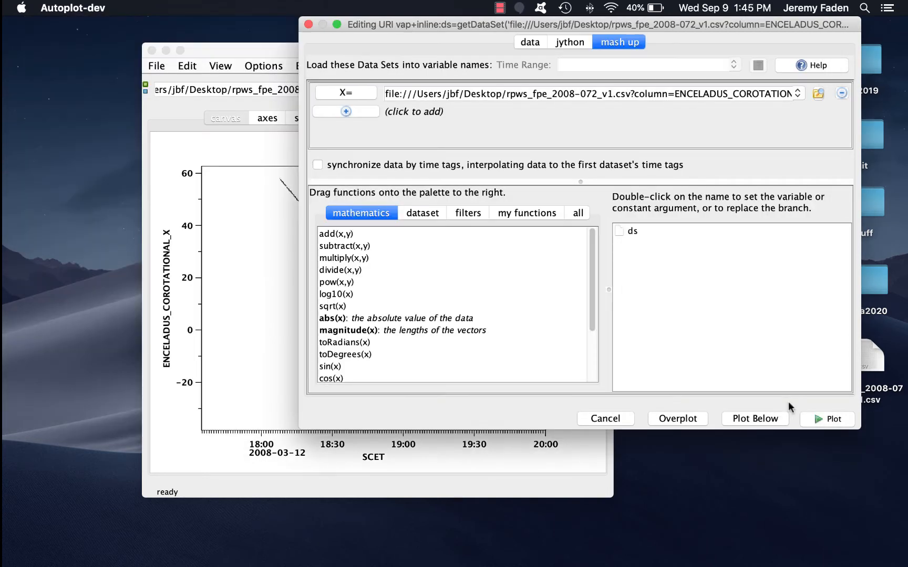
- Add a second dataset from the same file using the ENCELADUS_COROTATIONAL_Y column and name it Y
click(363, 111)
click(801, 111)
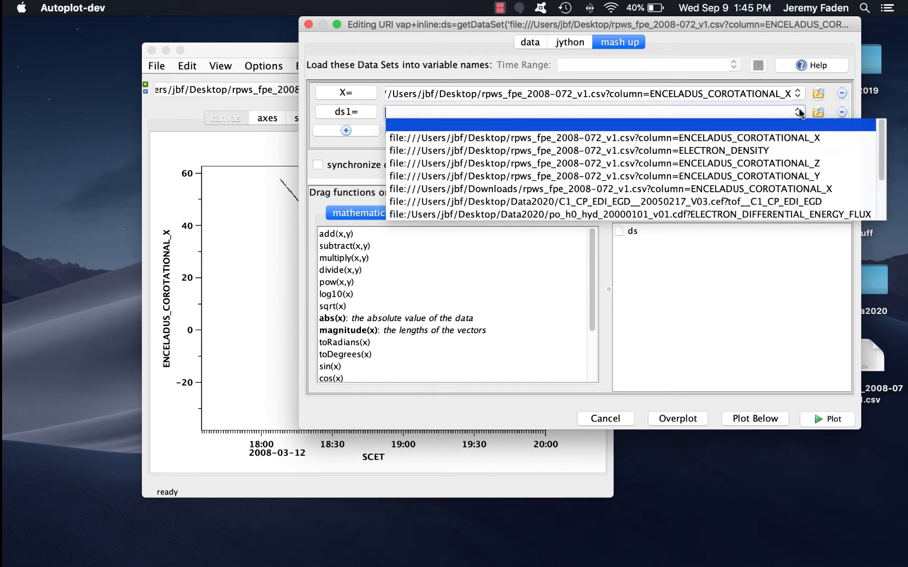
click(530, 135)
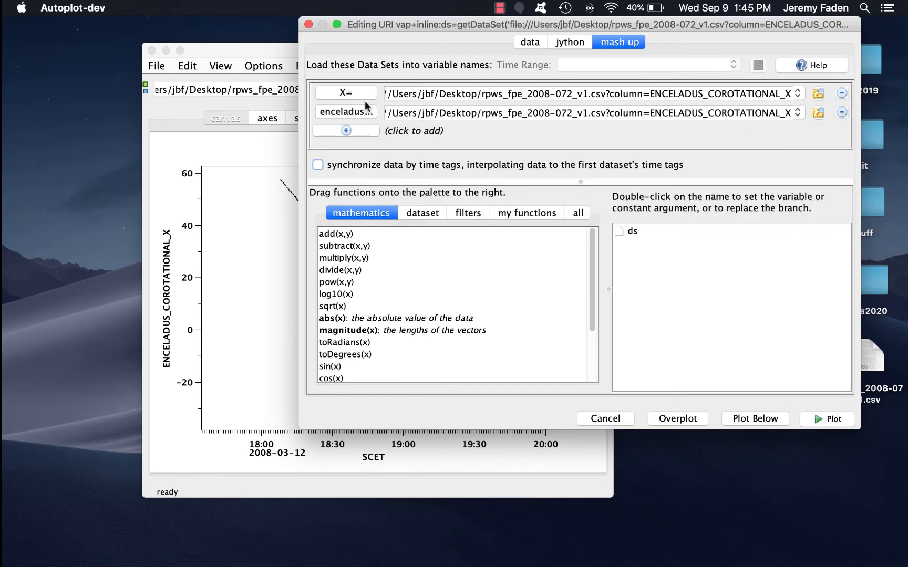
click(356, 110)
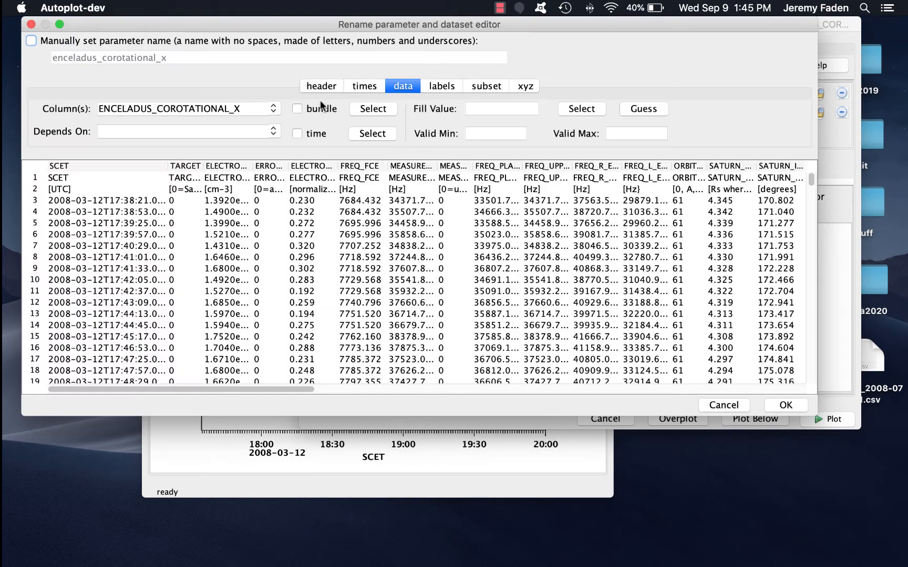
click(271, 110)
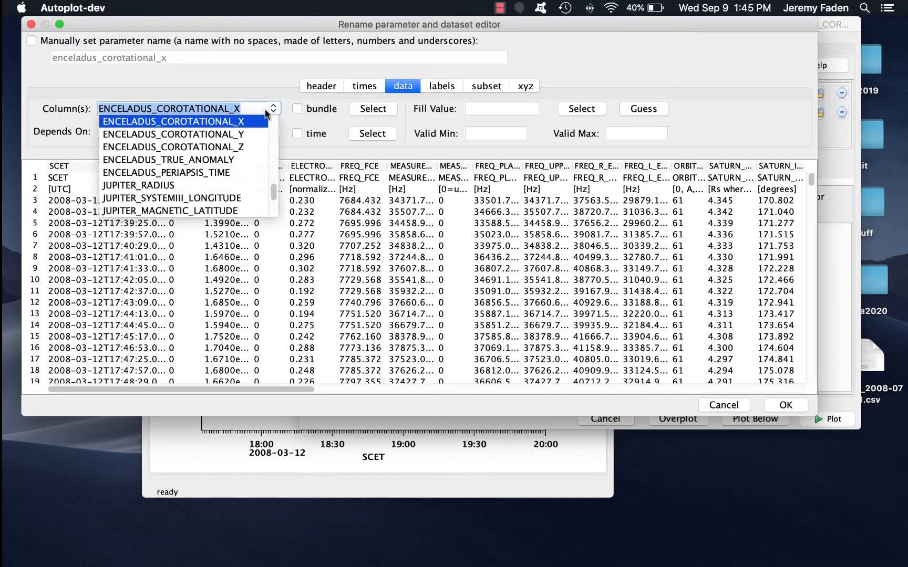
click(252, 135)
click(116, 42)
double_click(143, 53)
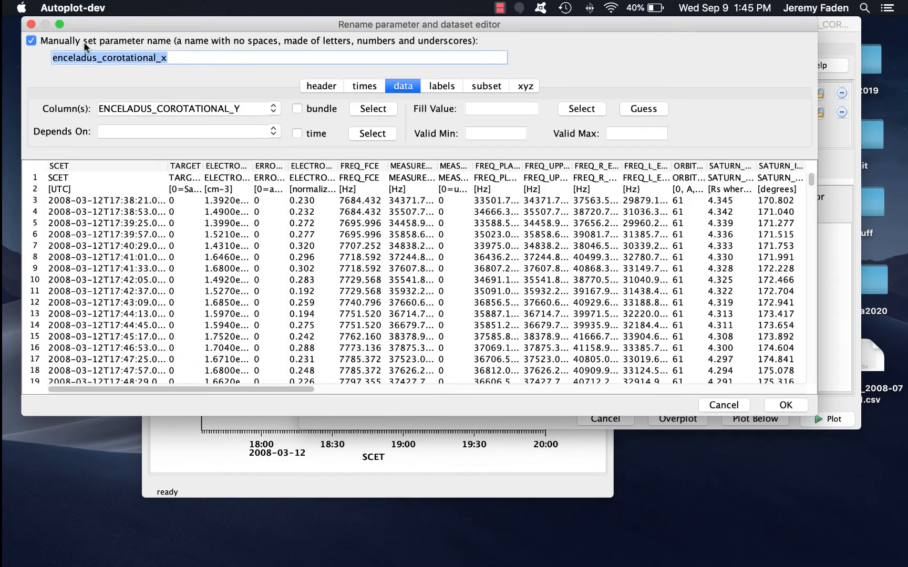
text(y)
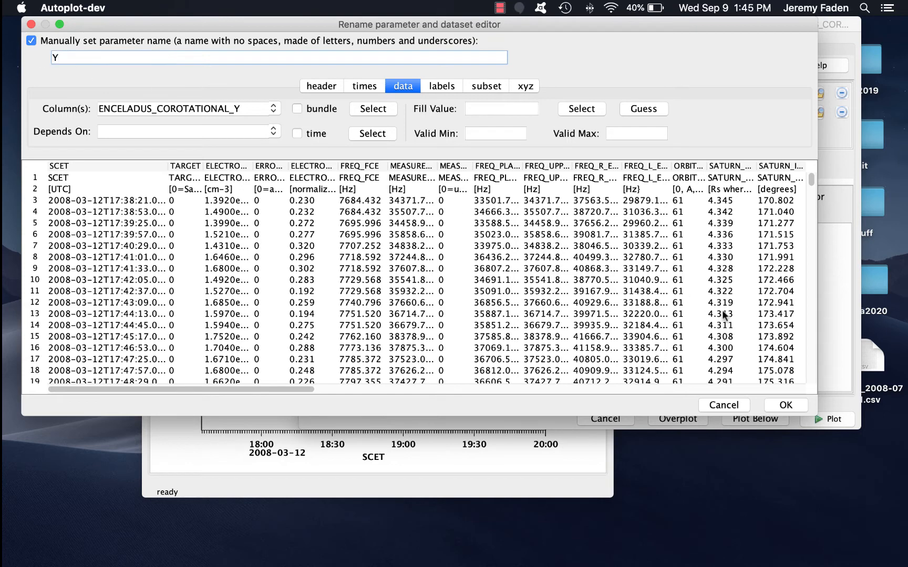
click(780, 406)
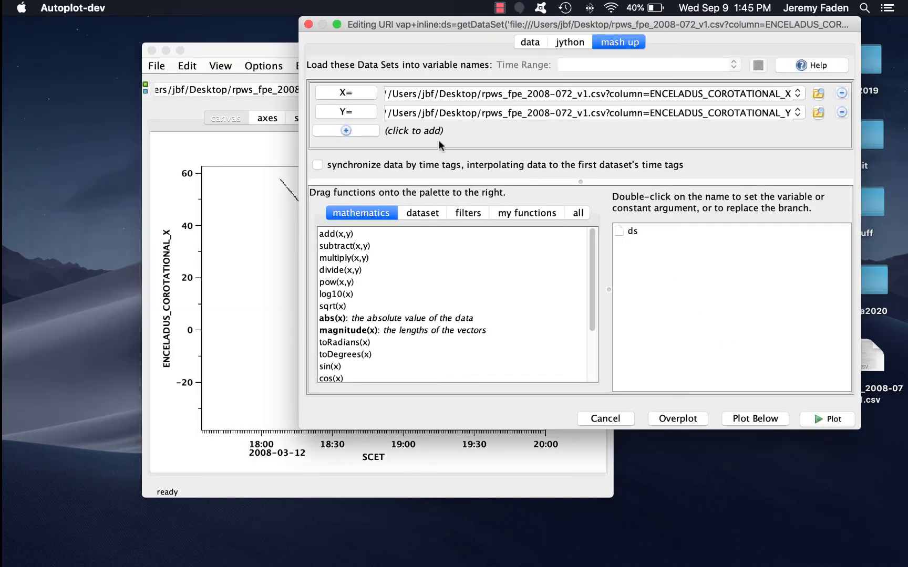
- Add a third dataset using the ENCELADUS_COROTATIONAL_Z column and name it Z
click(373, 128)
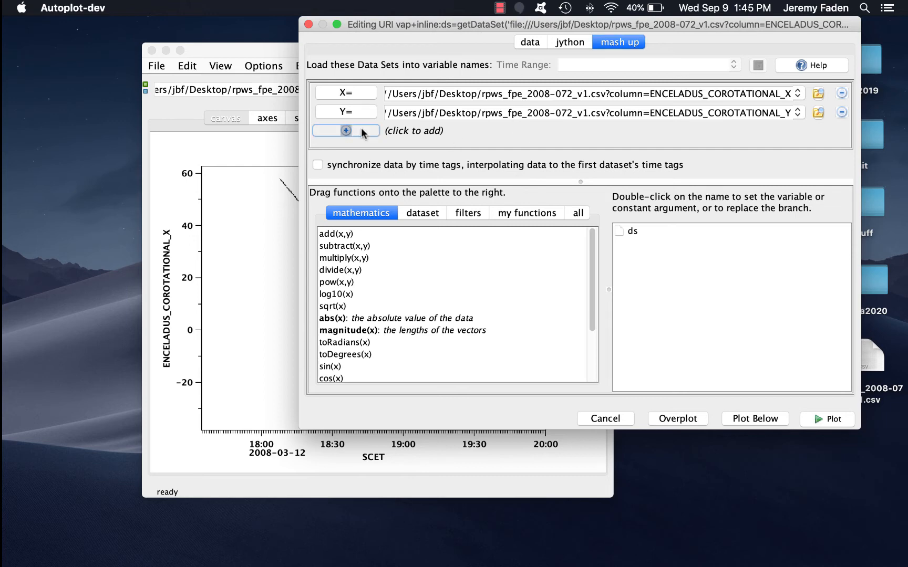
click(787, 131)
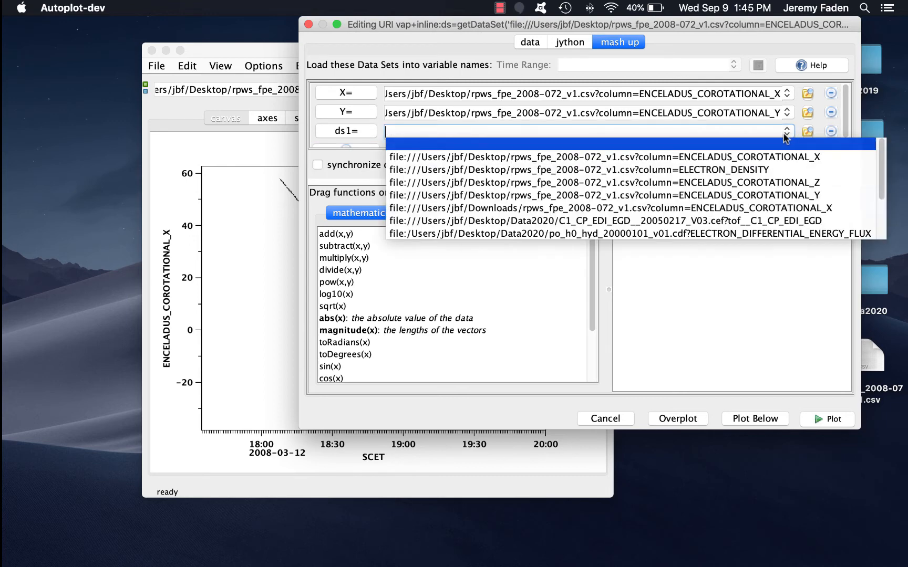
click(785, 184)
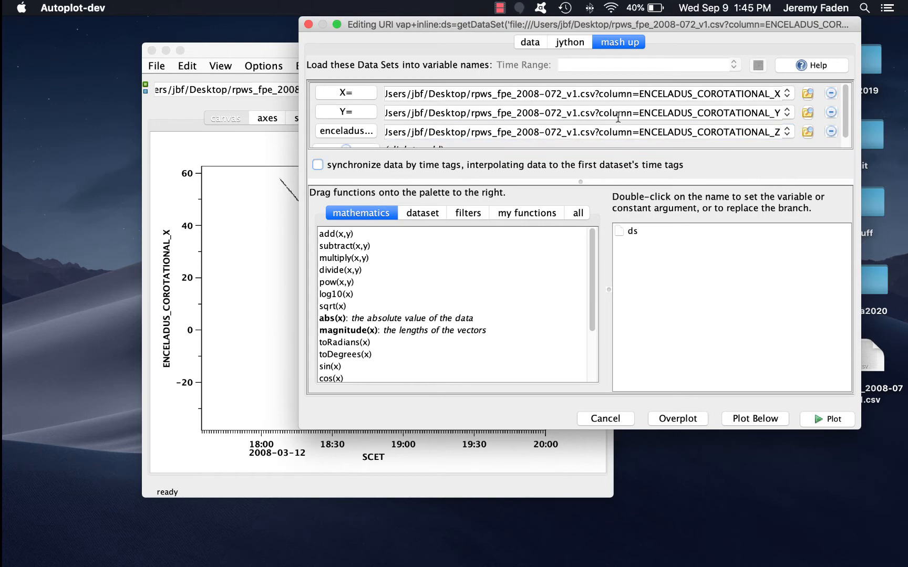
click(351, 132)
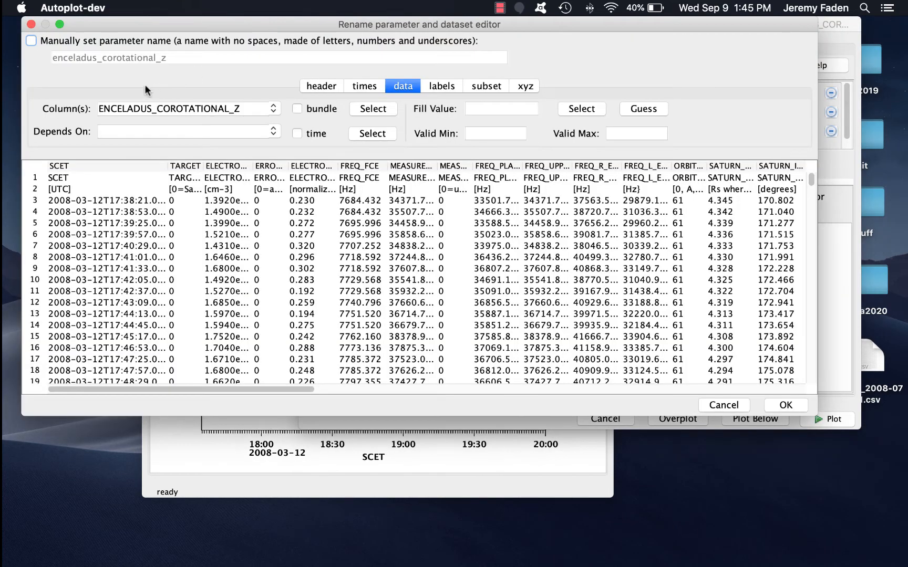
click(71, 40)
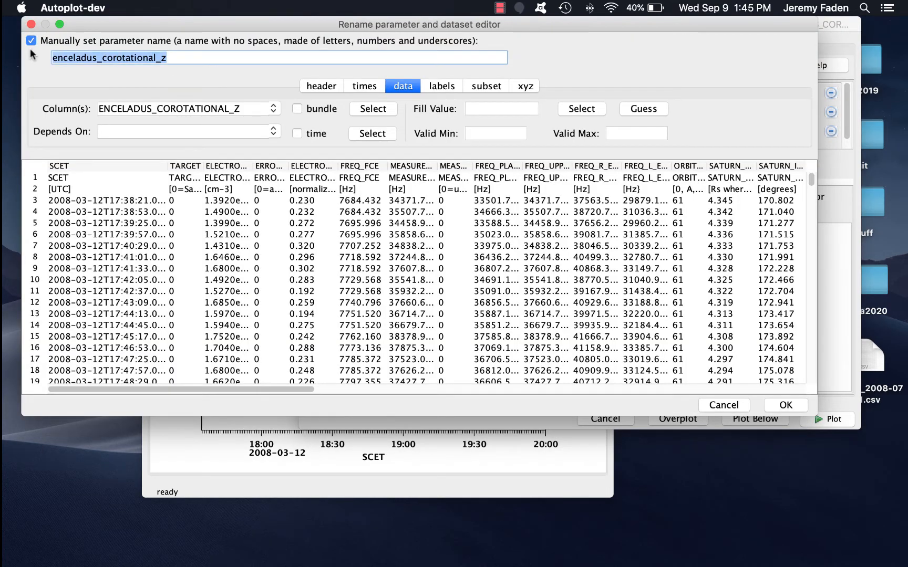
text(Z)
click(796, 403)
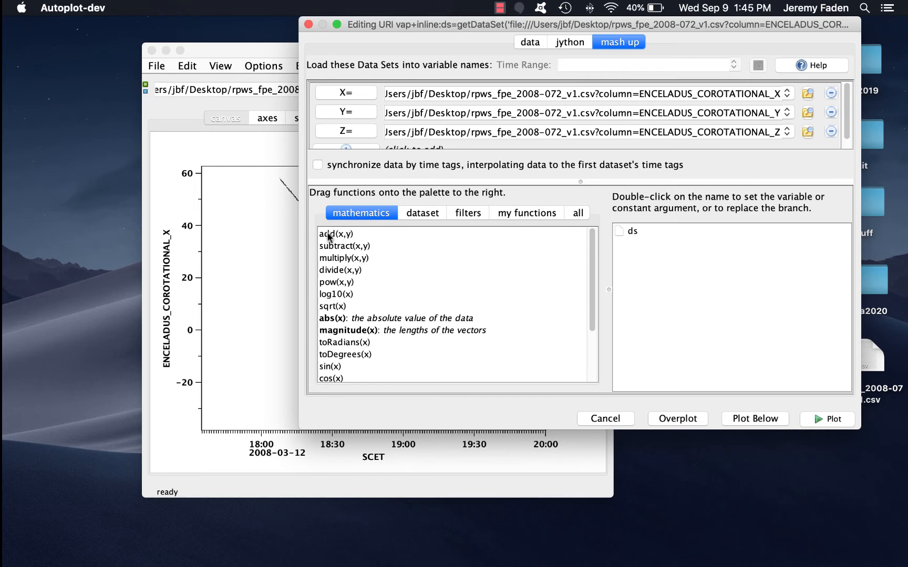
- Build an expression on the palette with add(x,y) whose two arguments are each replaced by pow(x,y)
drag(328, 236, 634, 231)
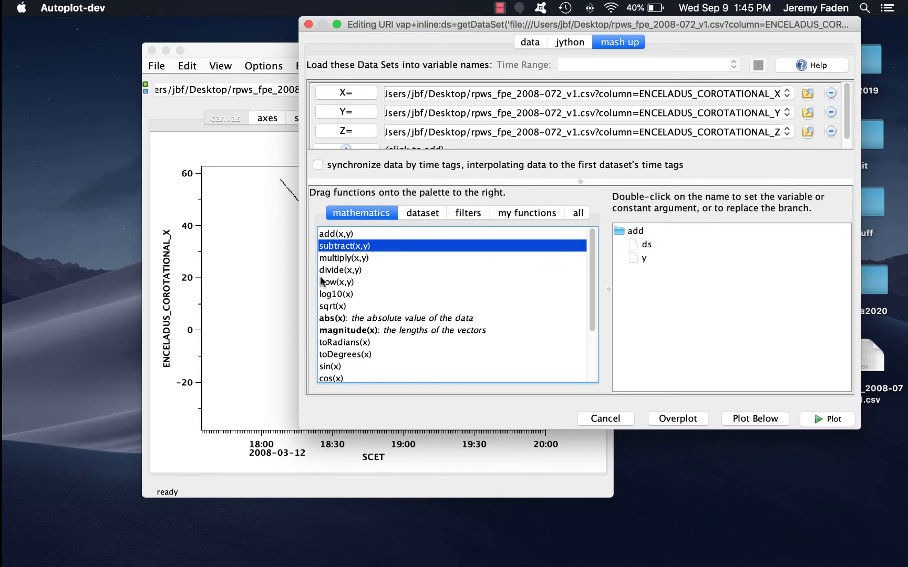
drag(321, 278, 648, 245)
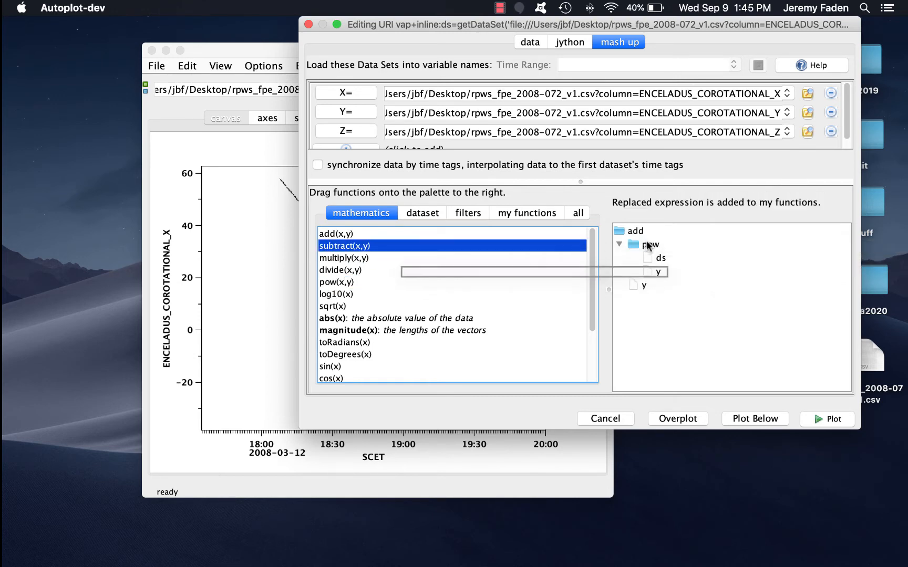
click(326, 283)
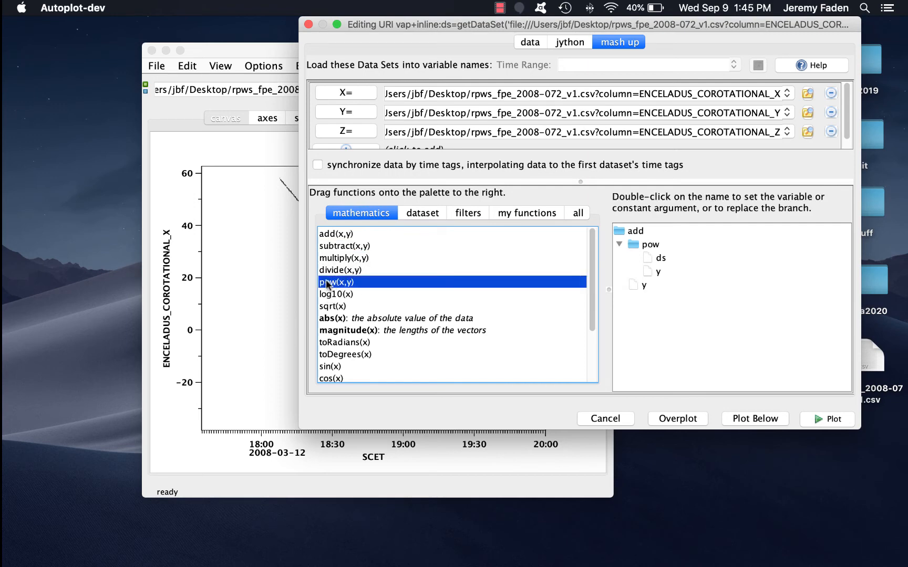
drag(326, 284, 640, 286)
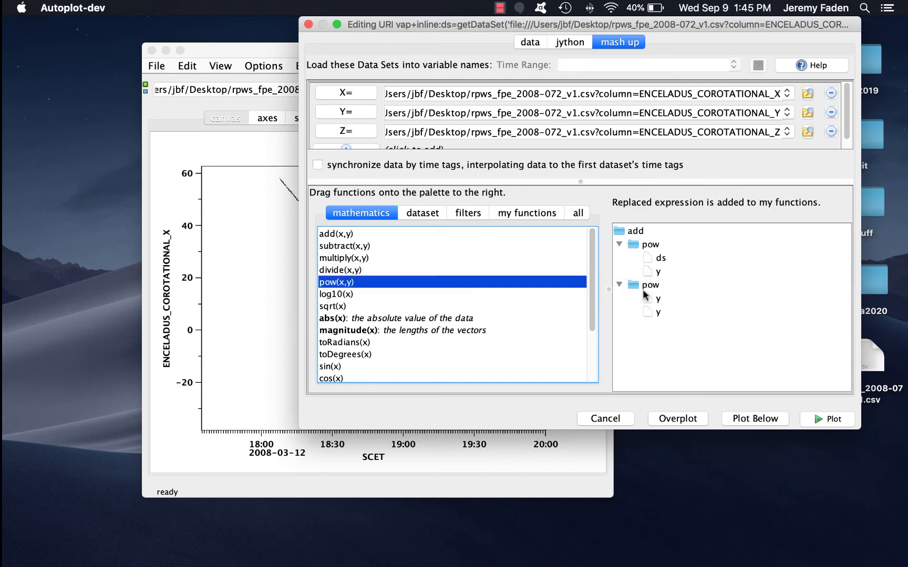
- Set the first pow's arguments to the X variable and the literal 2
click(661, 258)
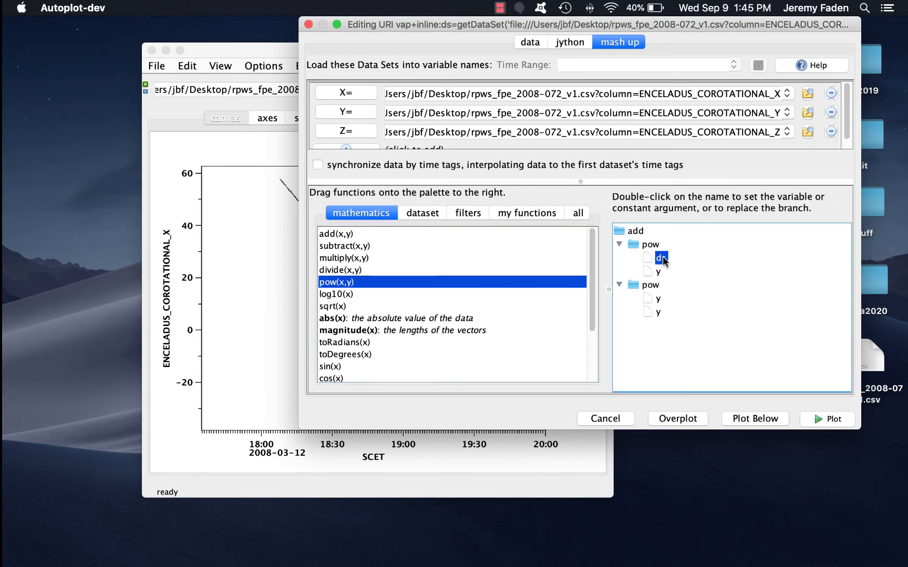
double_click(661, 258)
click(279, 183)
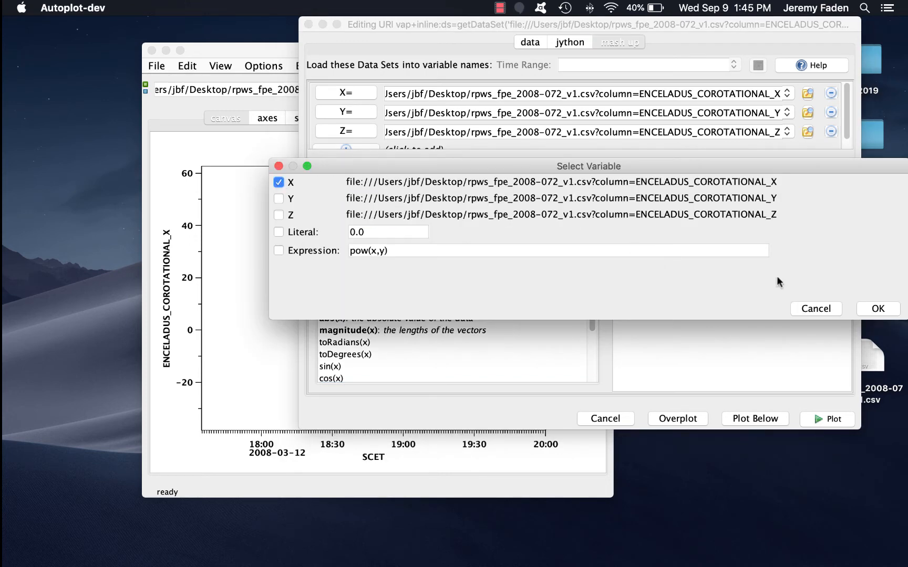
click(878, 308)
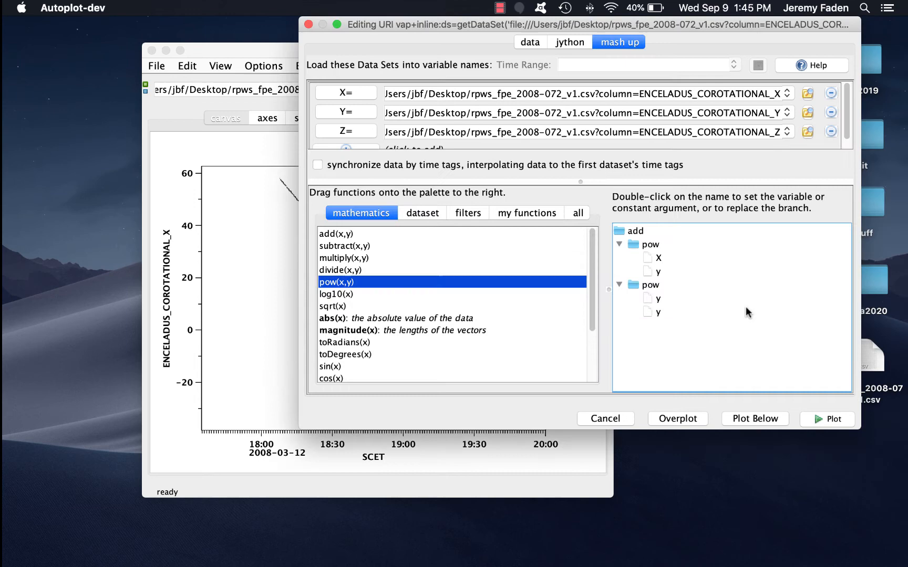
click(660, 271)
double_click(660, 272)
click(298, 231)
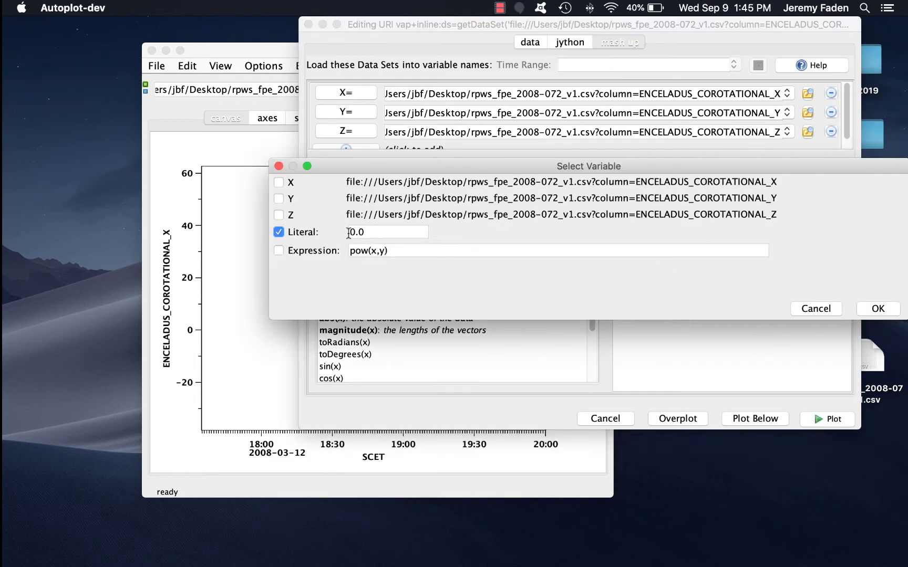
text(2)
click(878, 308)
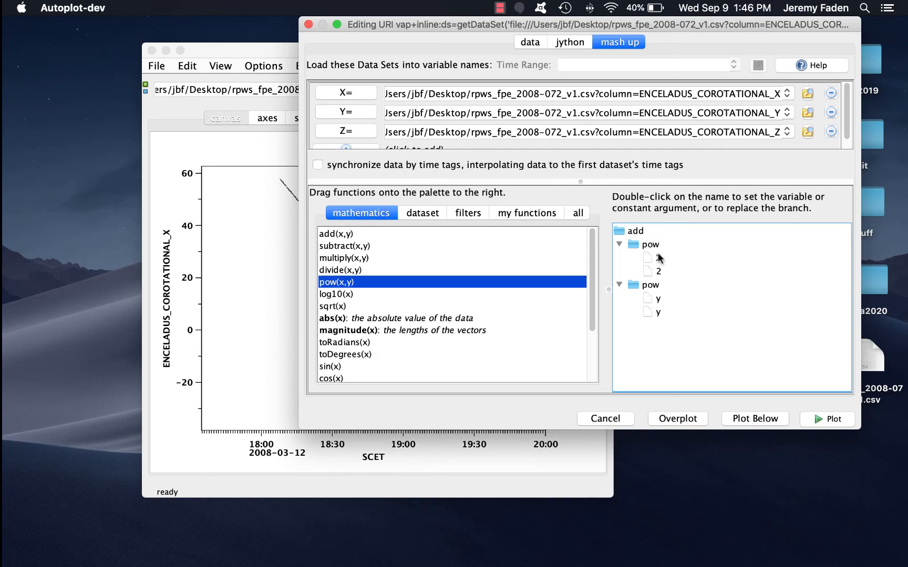
- Set the second pow's arguments to the Y variable and the literal 2
double_click(658, 298)
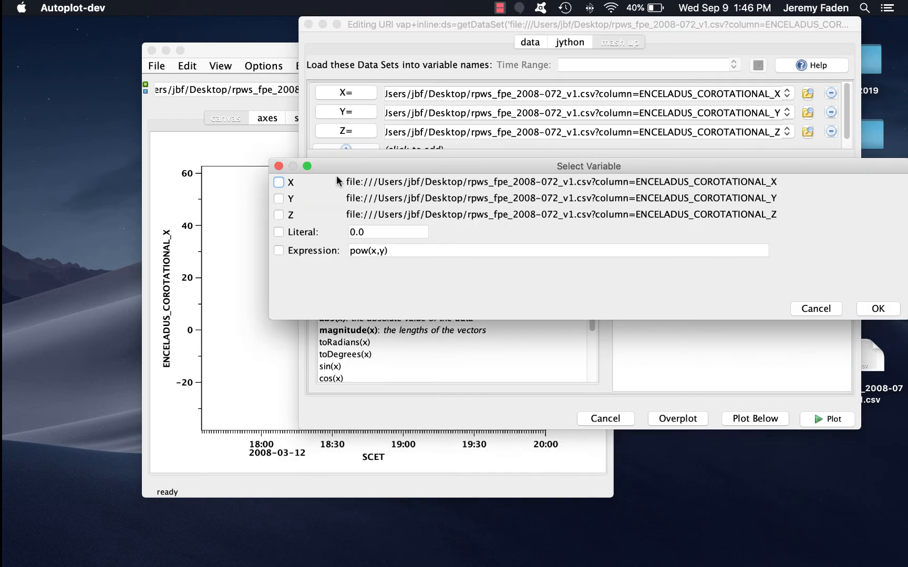
click(878, 308)
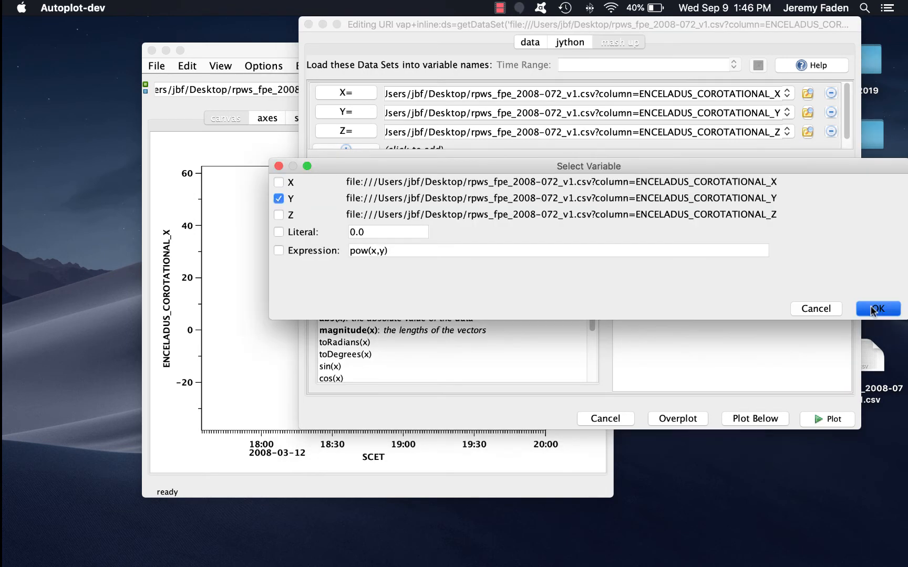
double_click(654, 311)
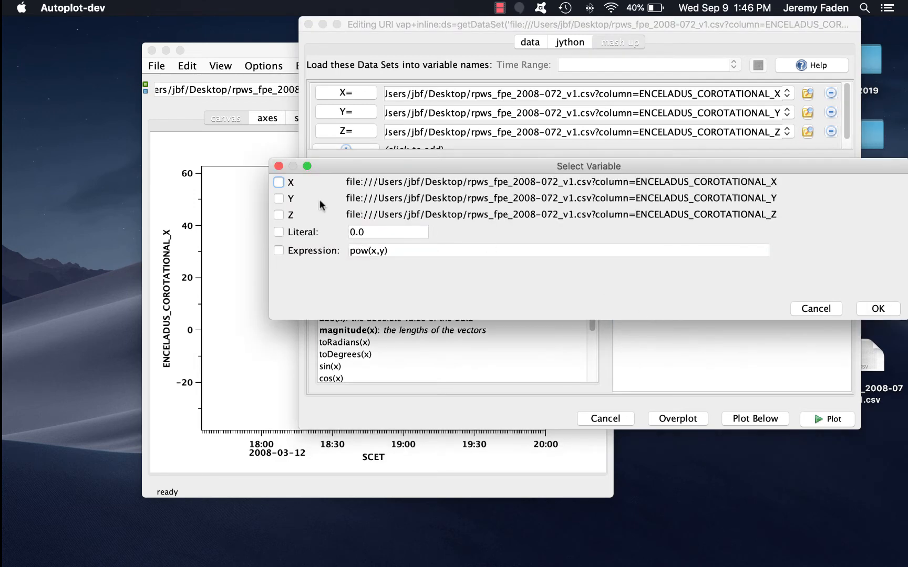
click(296, 231)
double_click(354, 232)
text(2)
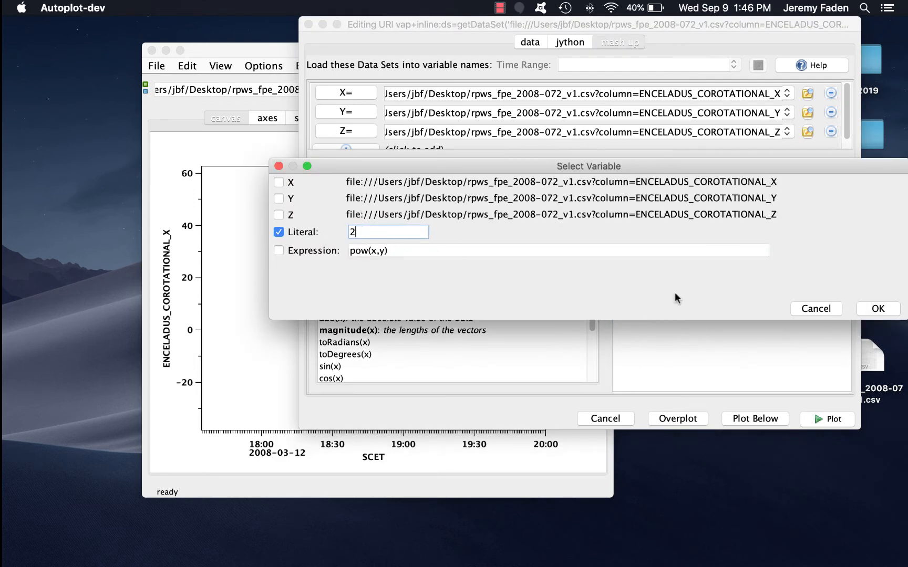
click(876, 309)
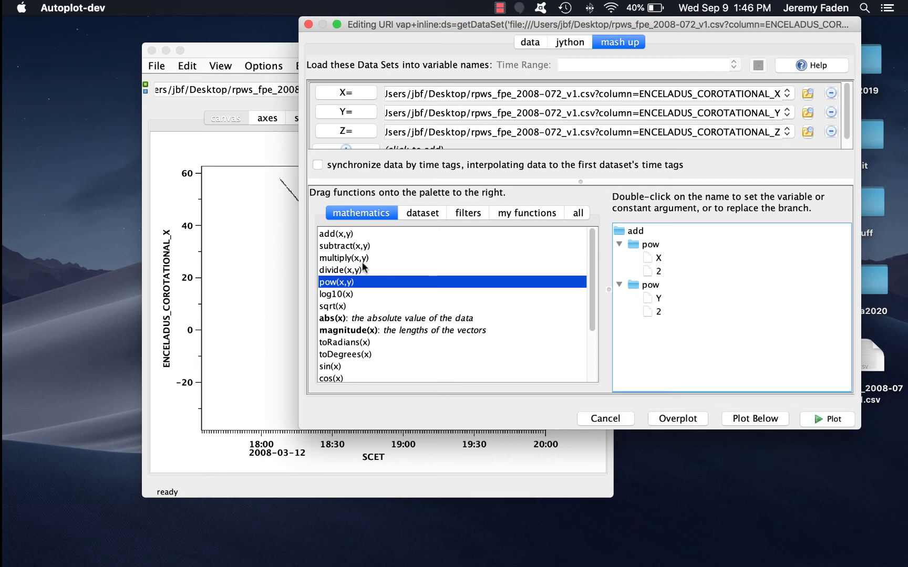
- Wrap the add expression inside sqrt(x) and plot the resulting distance
drag(328, 306, 623, 230)
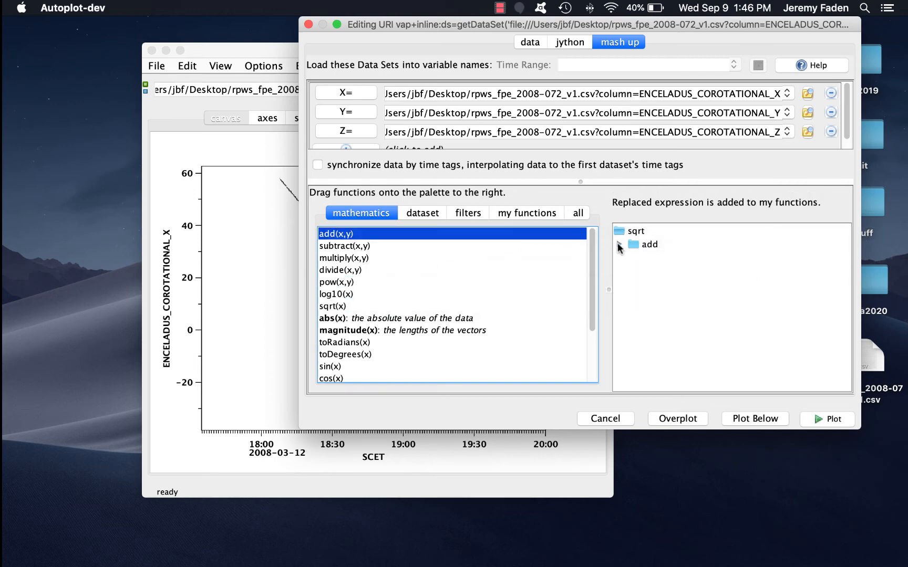
click(619, 245)
click(634, 257)
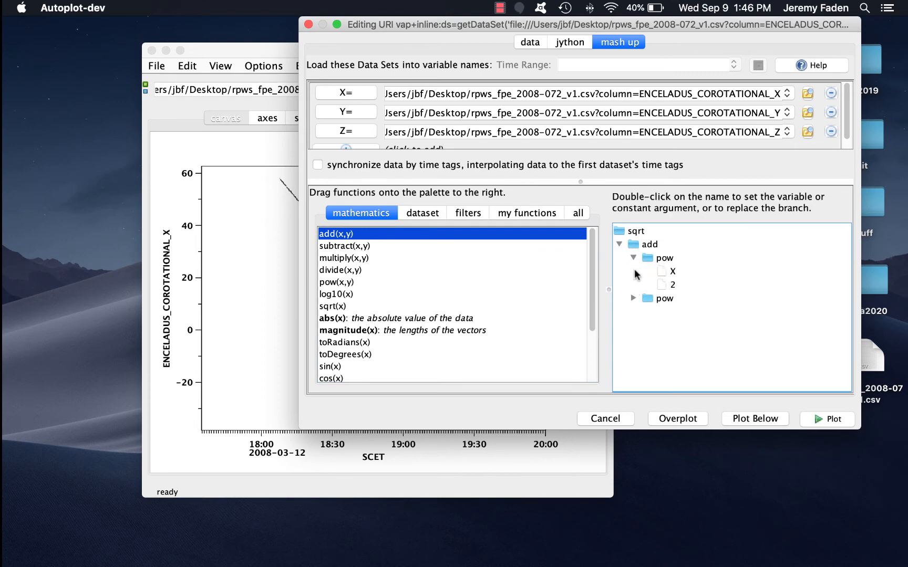
click(633, 298)
click(837, 422)
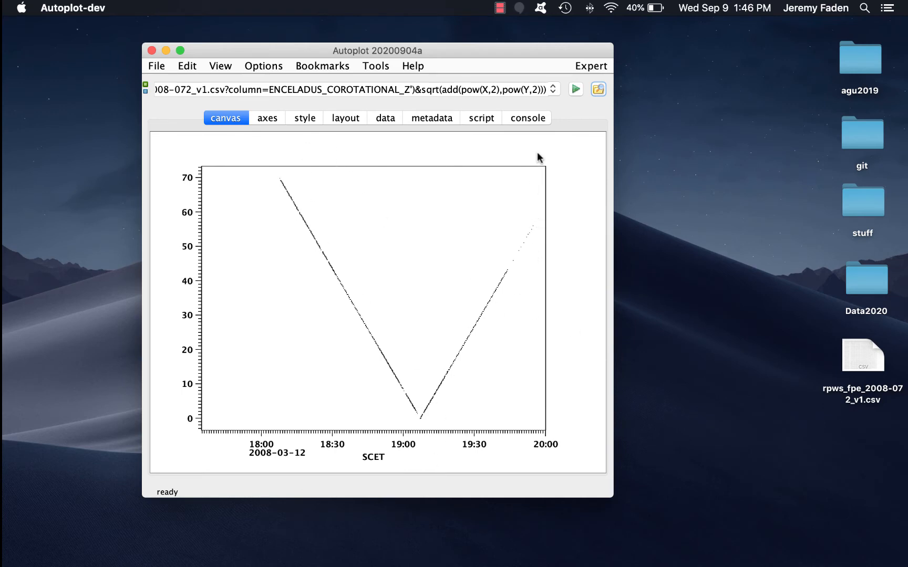
- Reopen the mash-up editor and add a fourth dataset from the ELECTRON_DENSITY column, named DENS
click(597, 90)
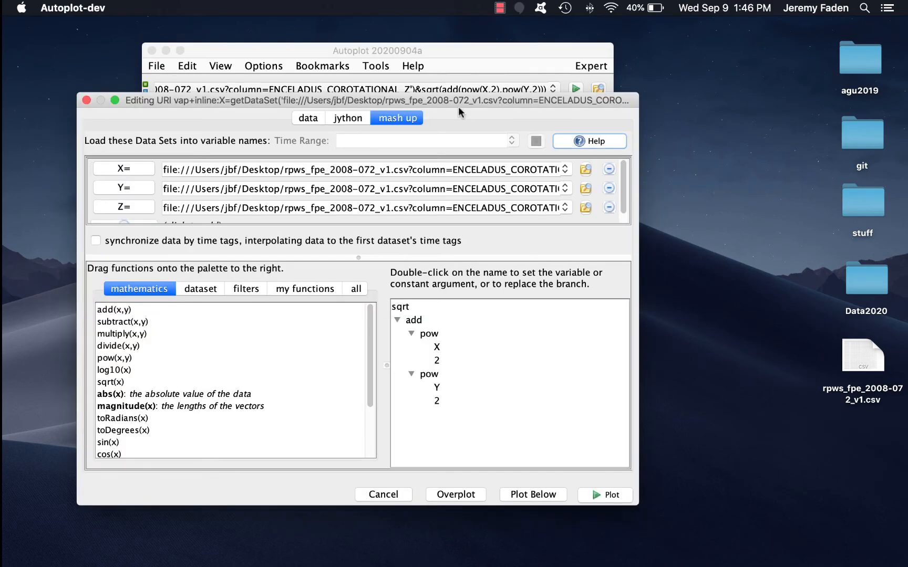
drag(458, 106, 663, 52)
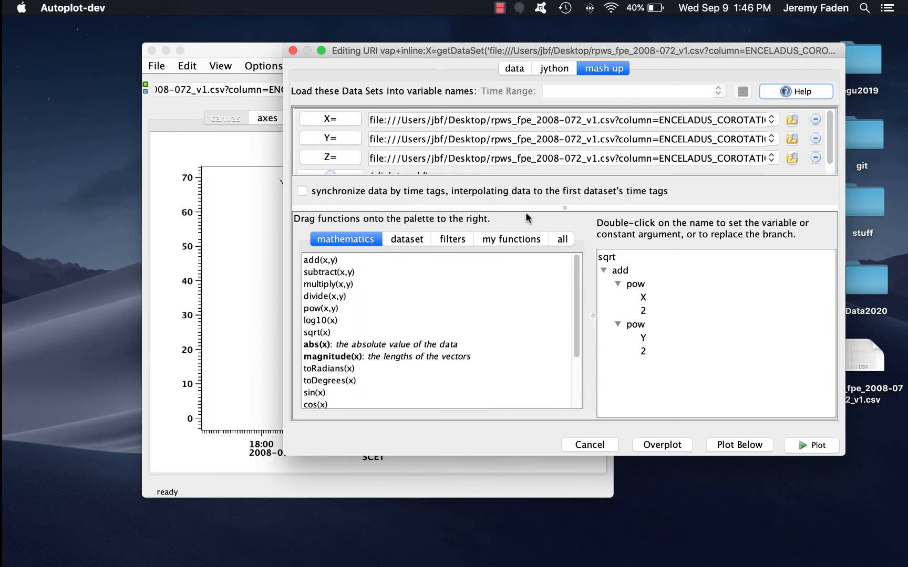
drag(528, 207, 527, 260)
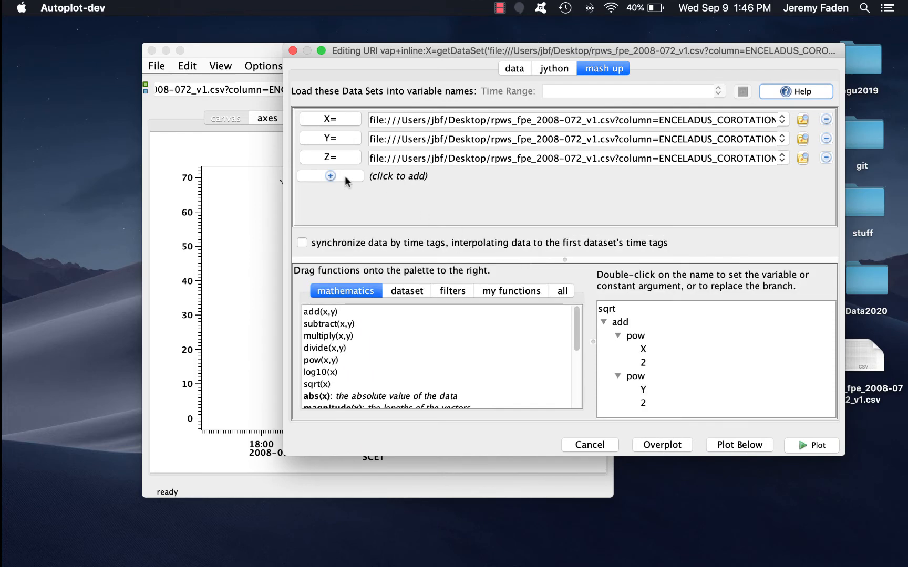
click(331, 176)
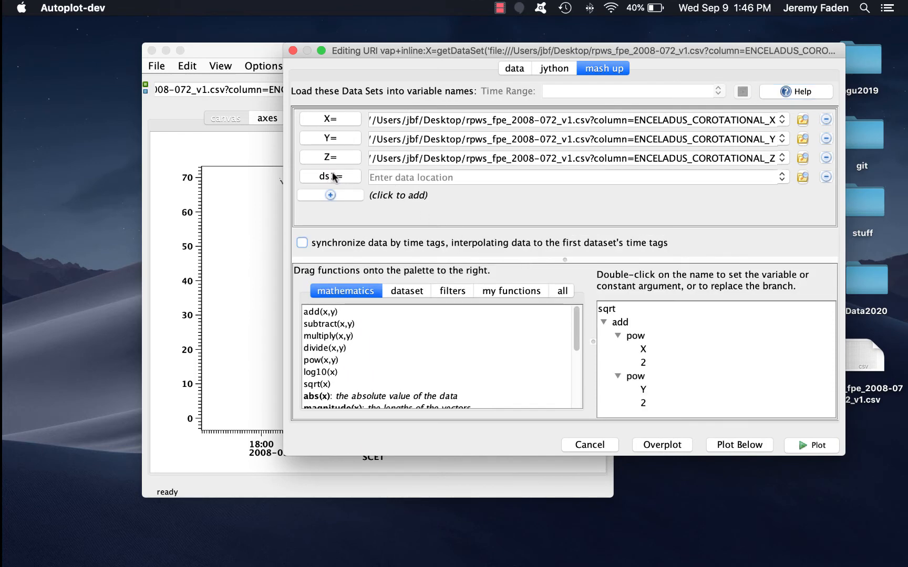
click(782, 177)
click(718, 217)
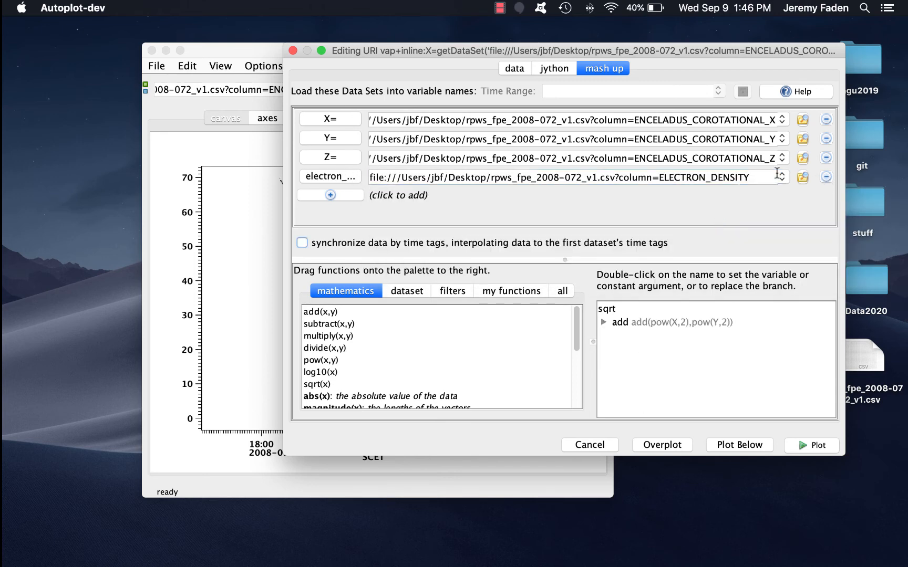
click(323, 174)
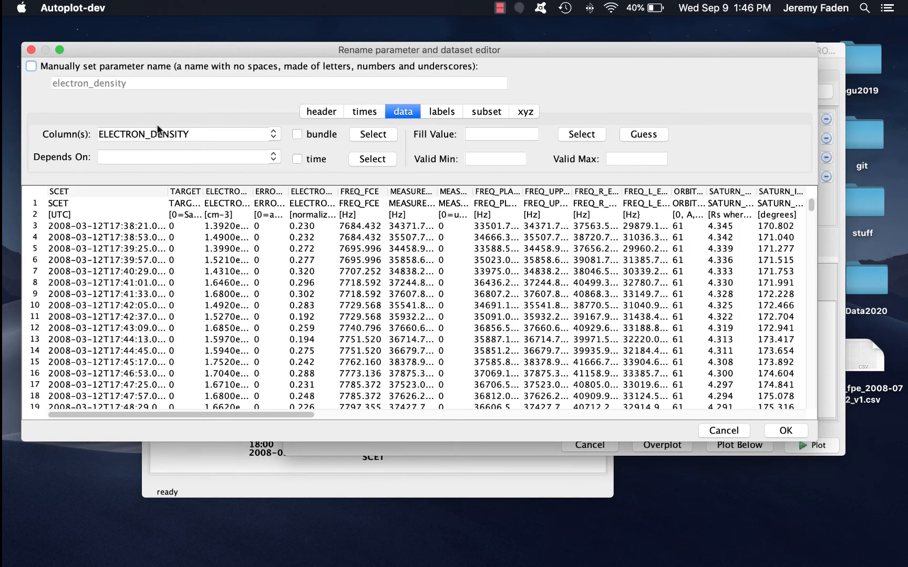
click(80, 65)
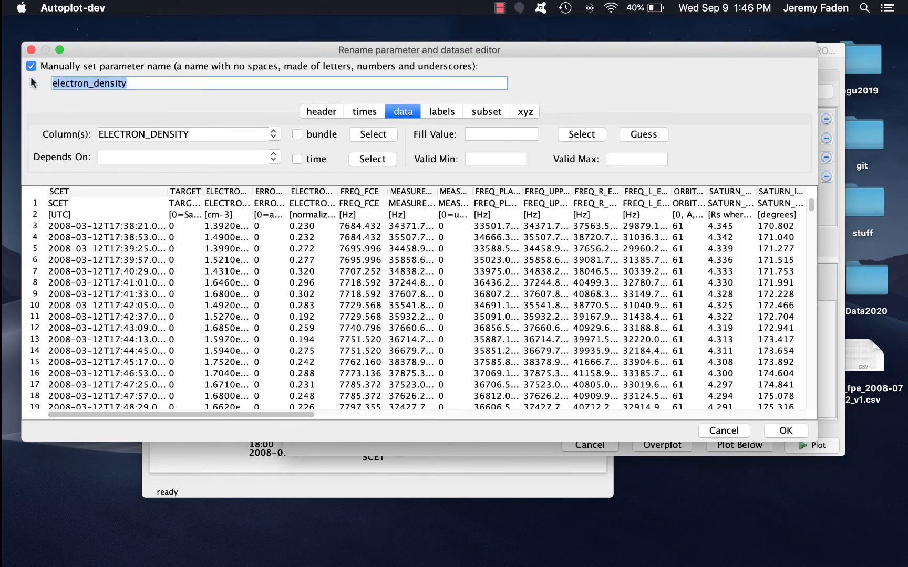
text(DENS)
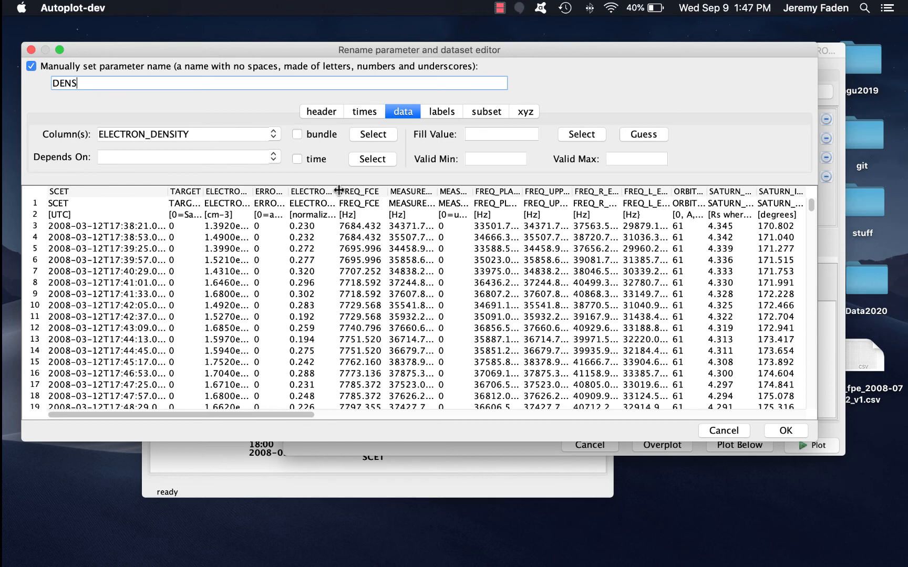
mouse_move(339, 190)
mouse_down()
mouse_move(381, 191)
mouse_move(353, 190)
mouse_up()
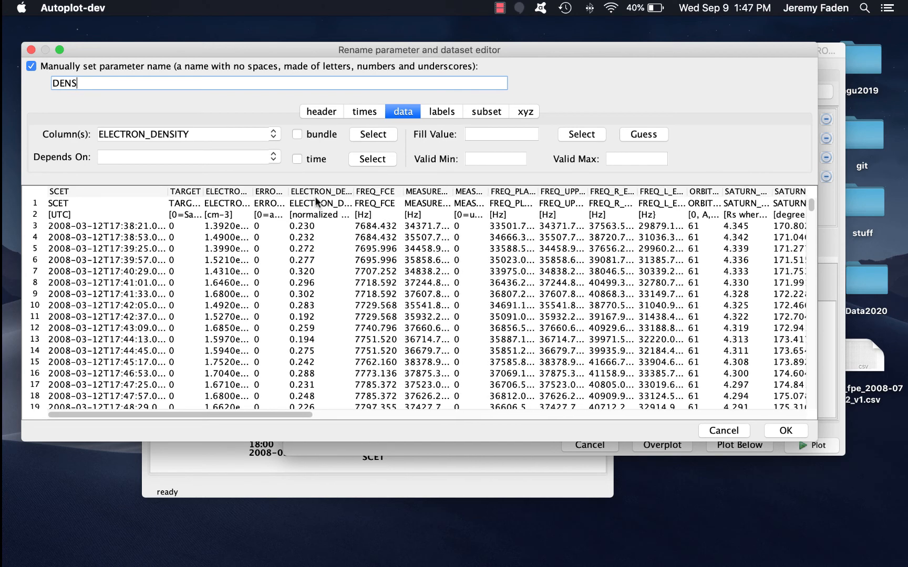
click(787, 430)
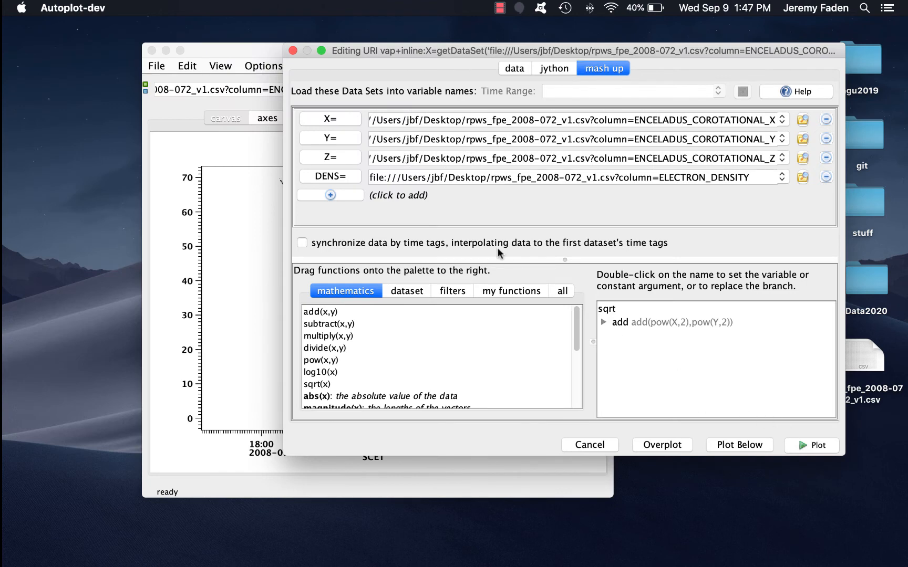
- Wrap the sqrt distance expression as the first argument of a link(x,y,z) dataset function
click(400, 292)
drag(312, 325, 607, 311)
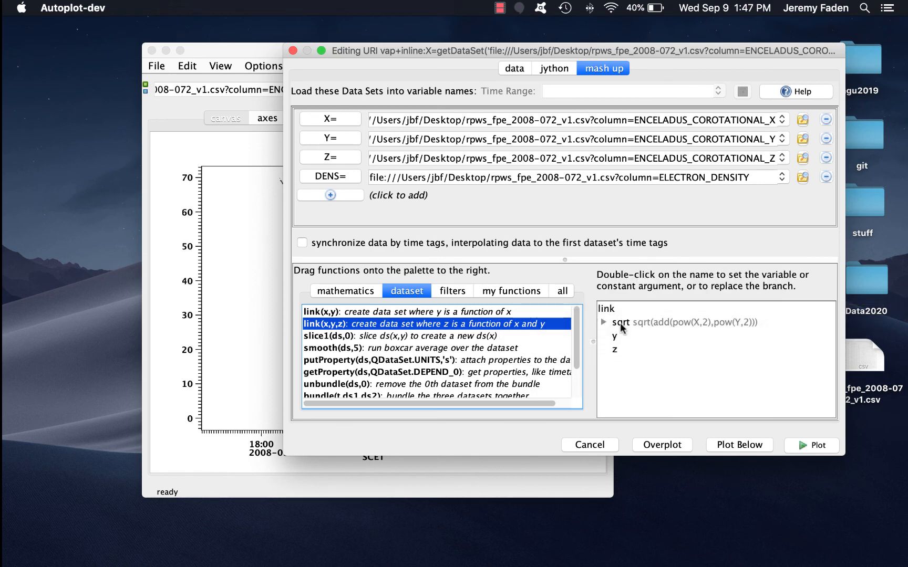
click(605, 323)
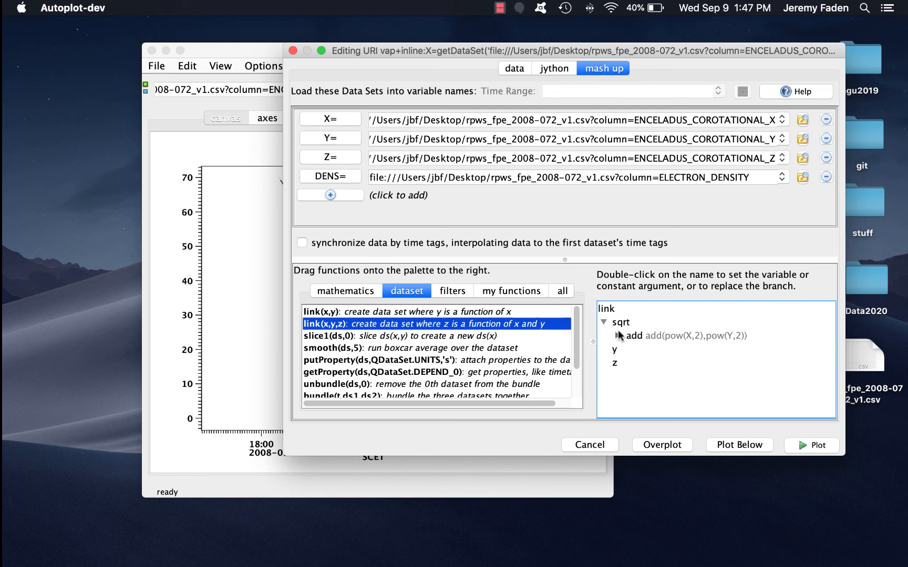
click(619, 336)
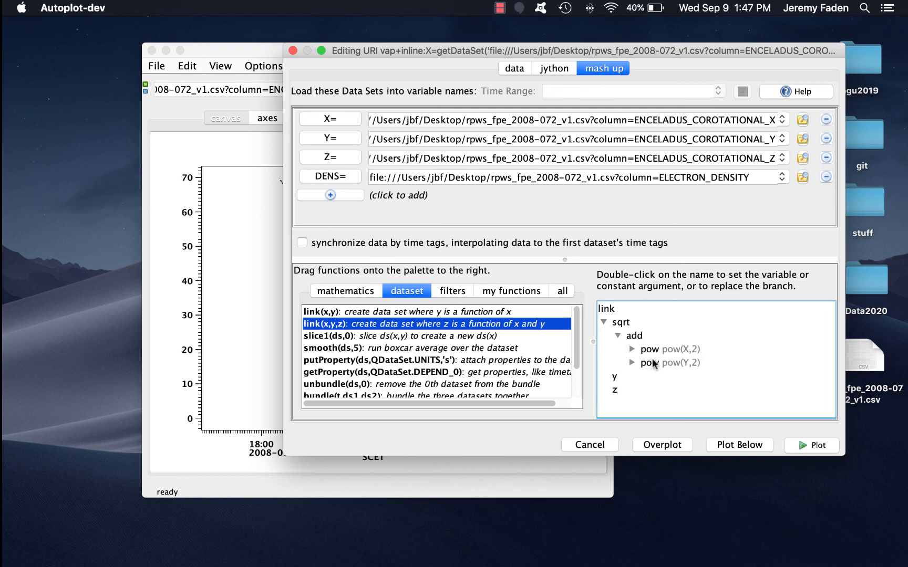
- Set link's second and third arguments to Z and DENS, then plot the result
double_click(614, 377)
click(279, 234)
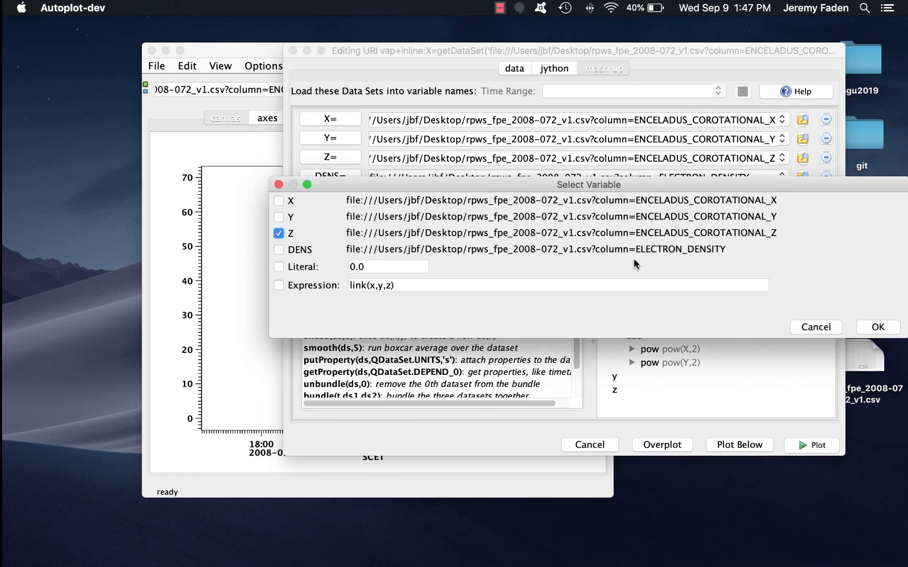
click(873, 327)
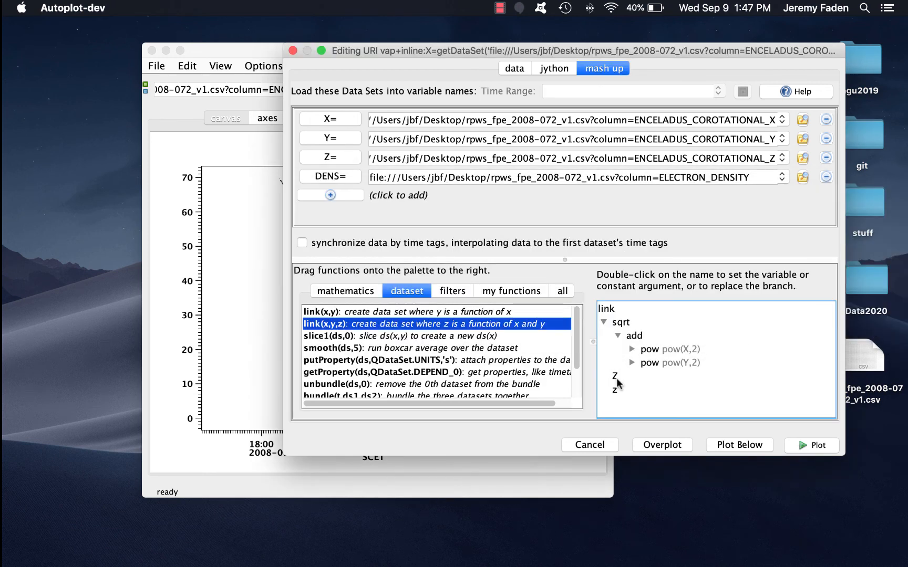
double_click(615, 392)
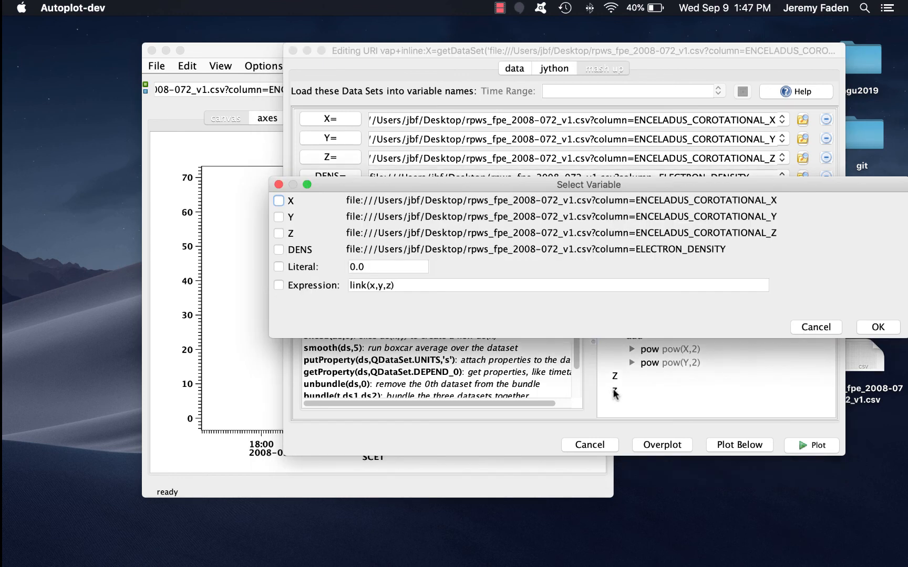
click(298, 249)
click(878, 327)
click(815, 445)
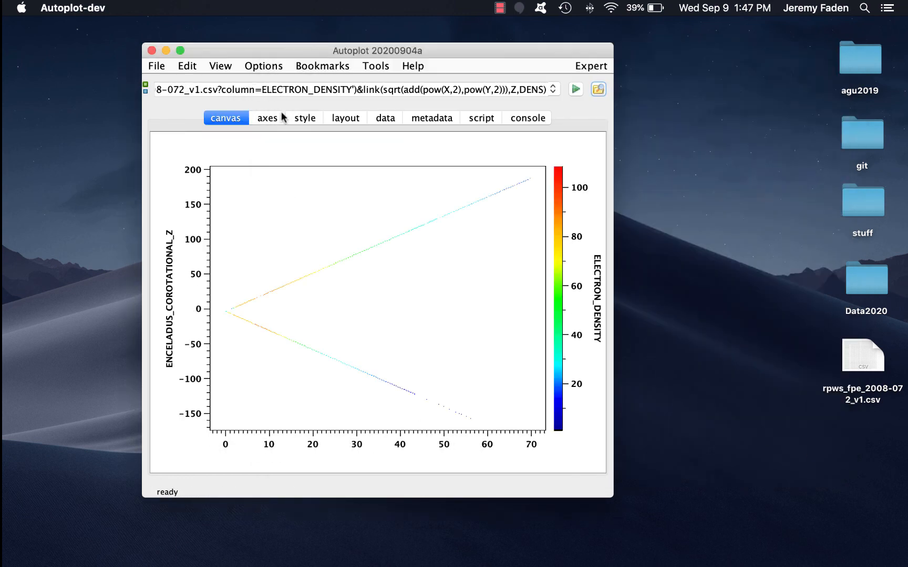
- Set the color scatter's symbol size to 10
click(267, 119)
click(305, 118)
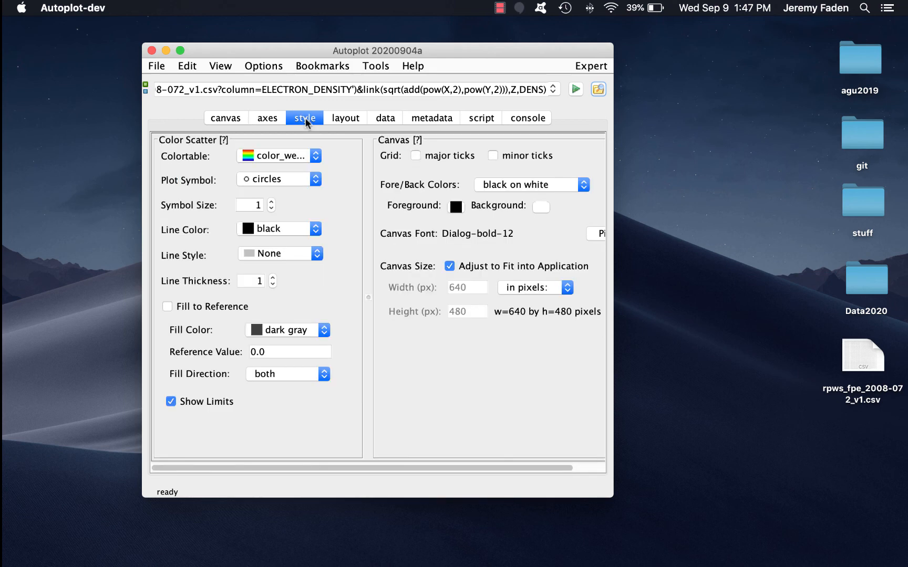
click(248, 207)
text(10)
click(220, 117)
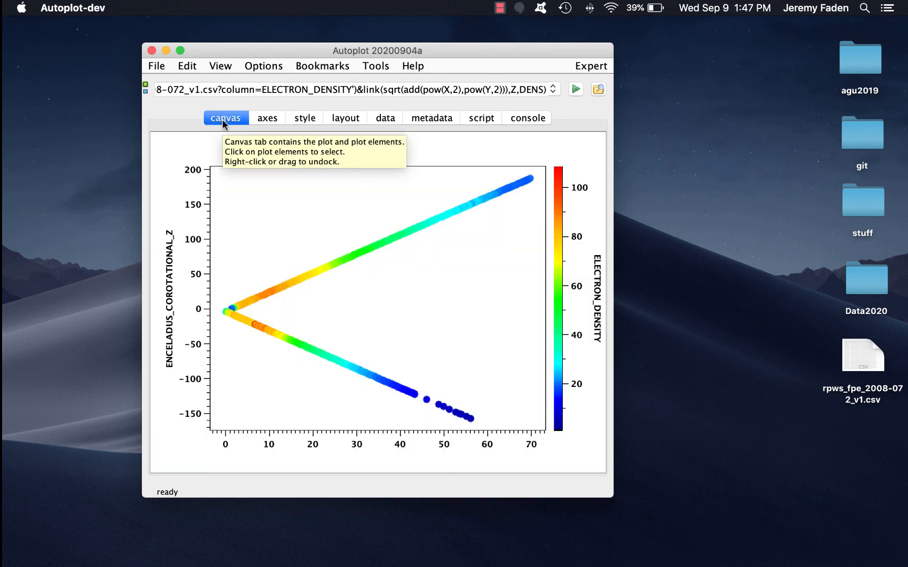